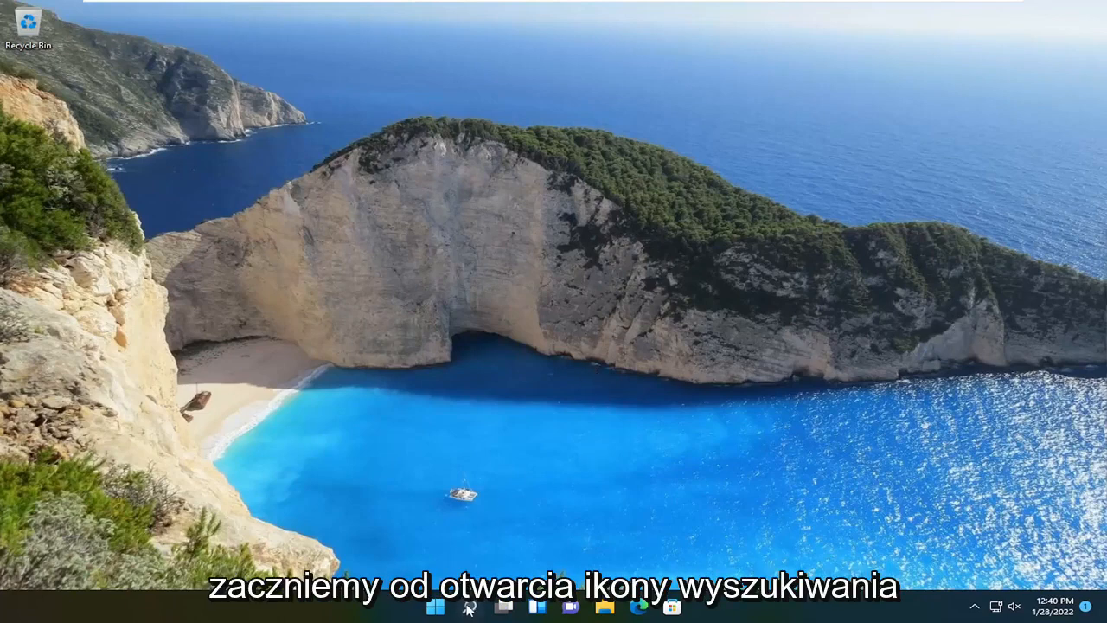
Launch the Services app from Windows search.
click(470, 606)
text(services)
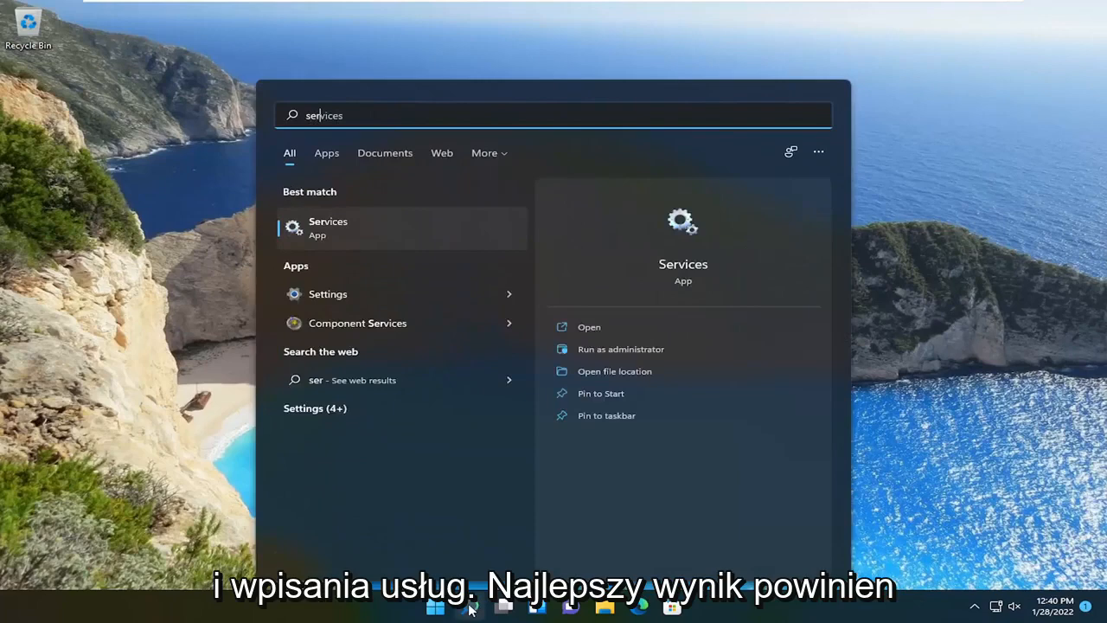
click(320, 233)
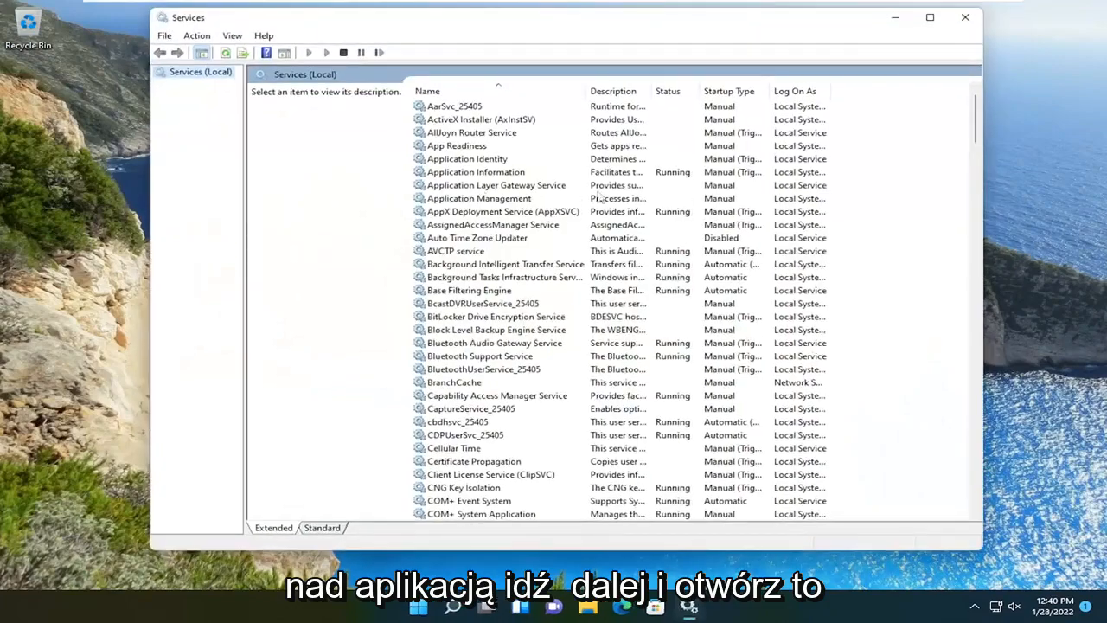
drag(975, 112, 975, 506)
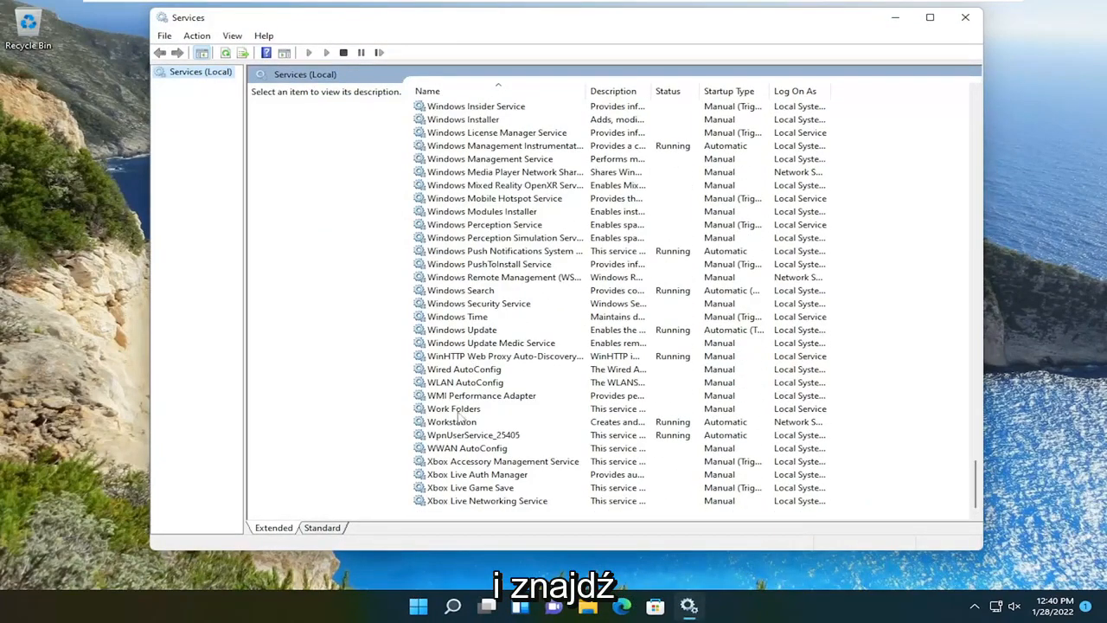
scroll(450, 316, up, 7)
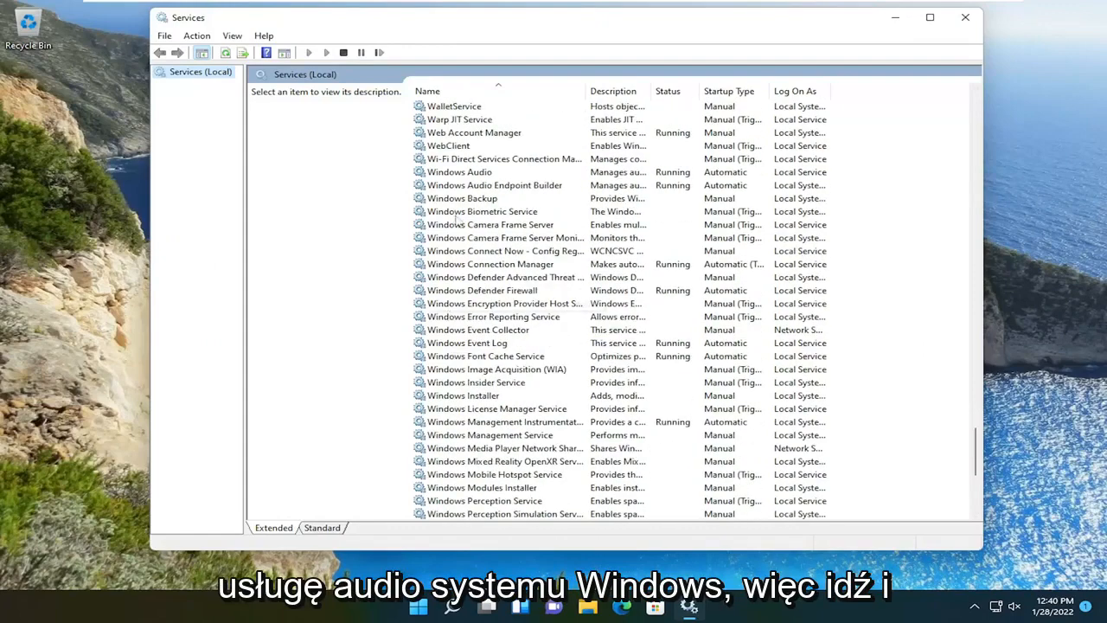
Set the Windows Audio service to log on as the Local System account.
double_click(460, 172)
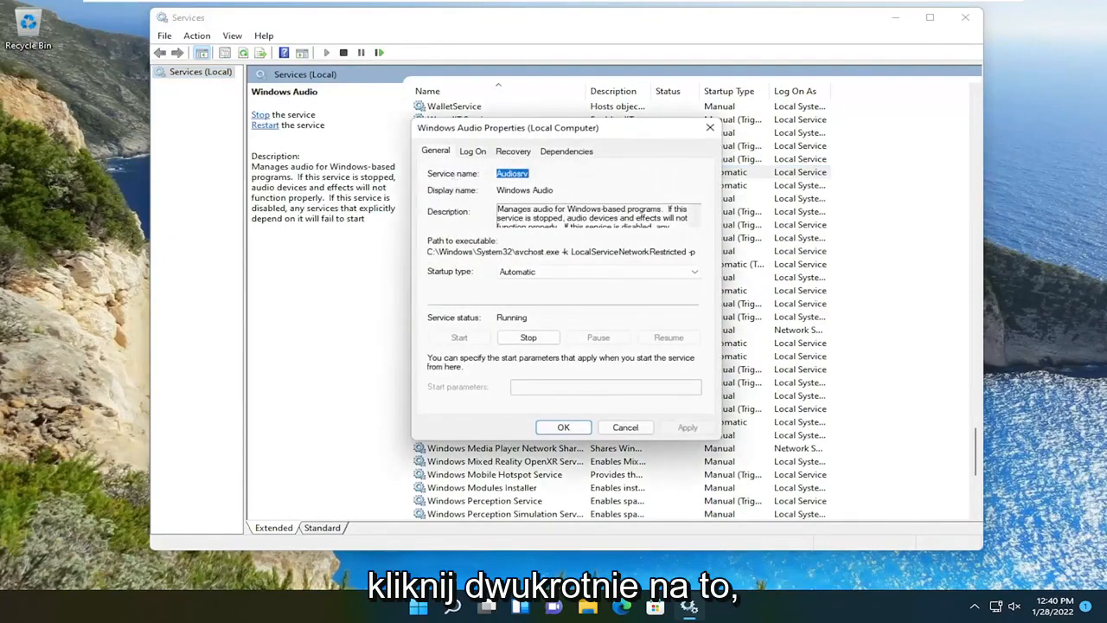
click(473, 152)
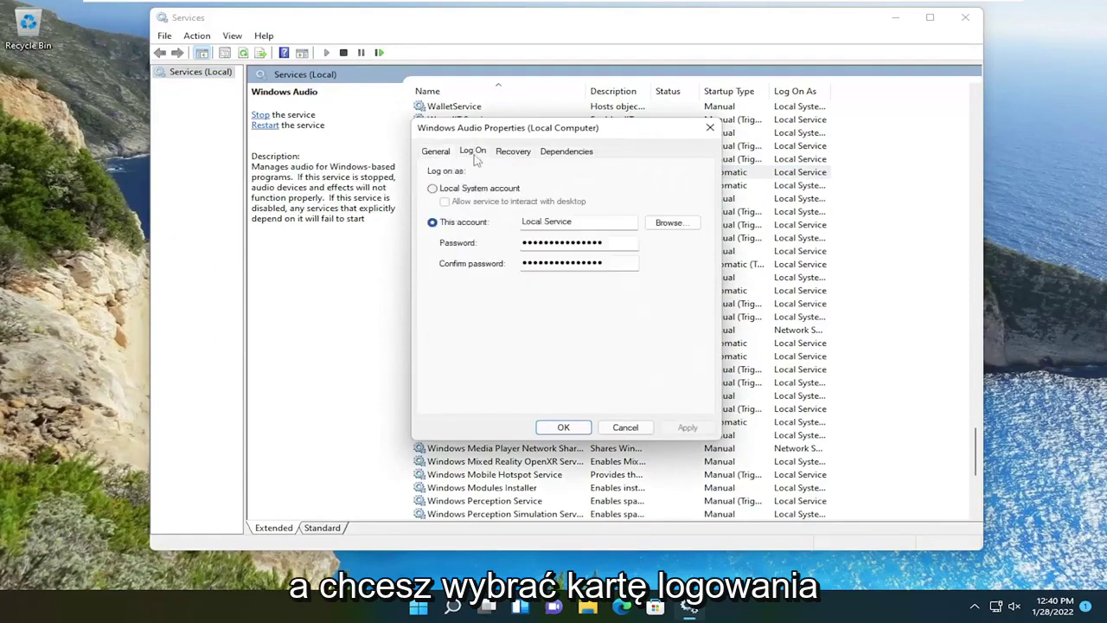
click(433, 189)
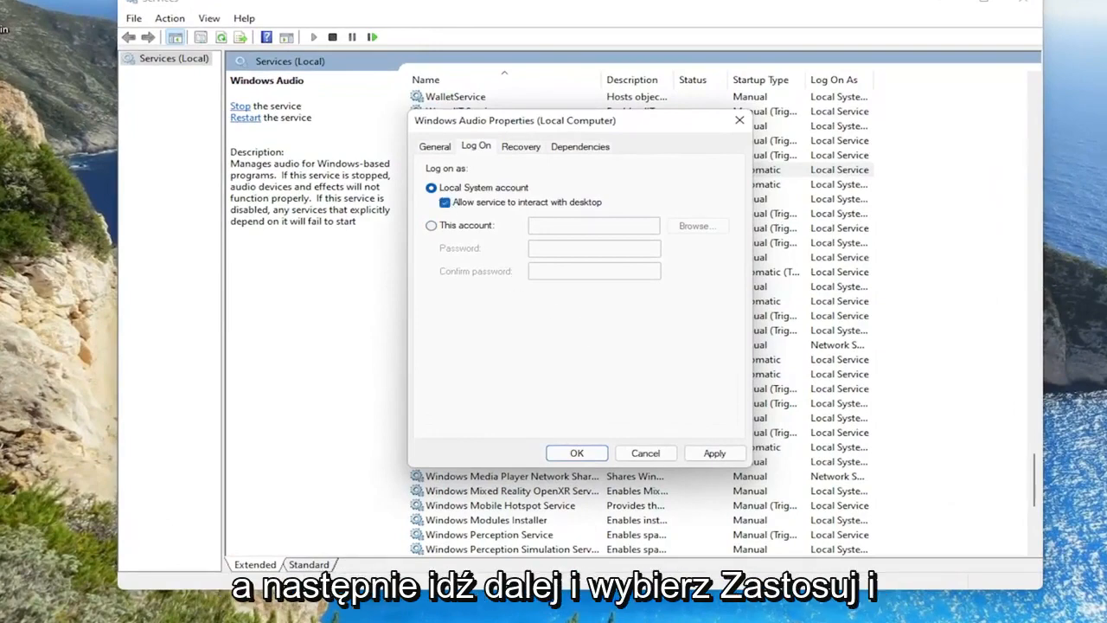
Apply the logon change, acknowledge the restart warning, and close Services.
click(714, 454)
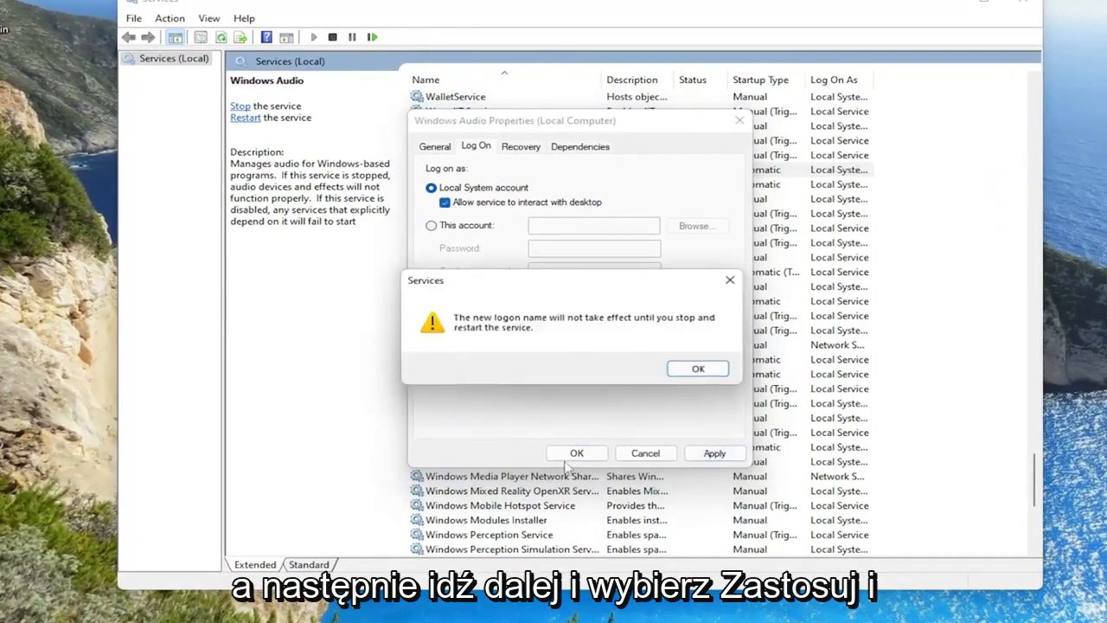
click(697, 368)
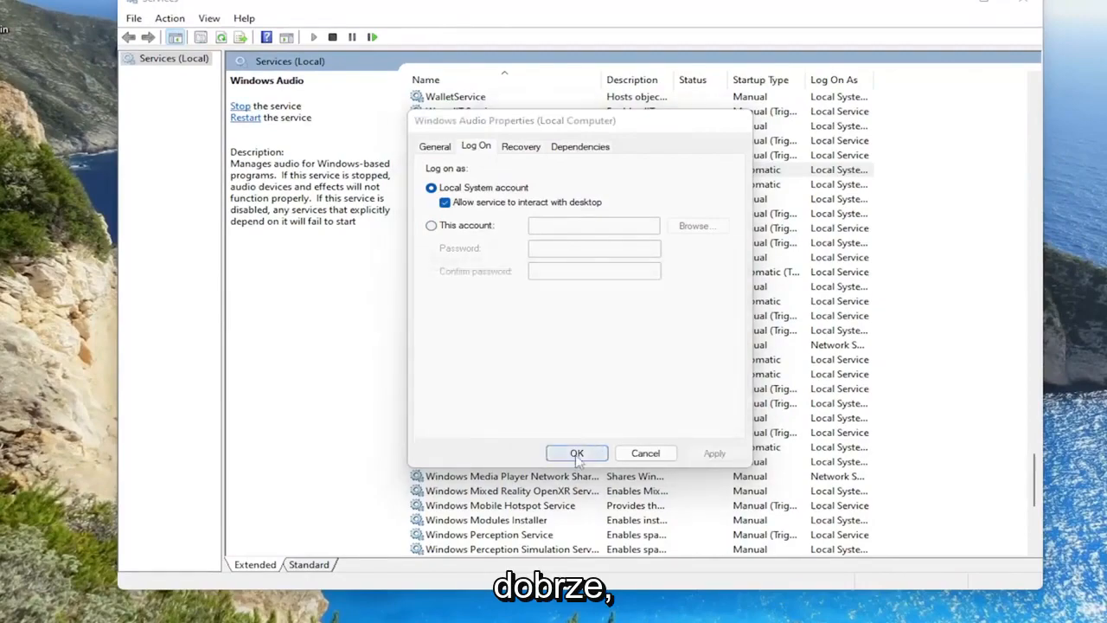
click(577, 453)
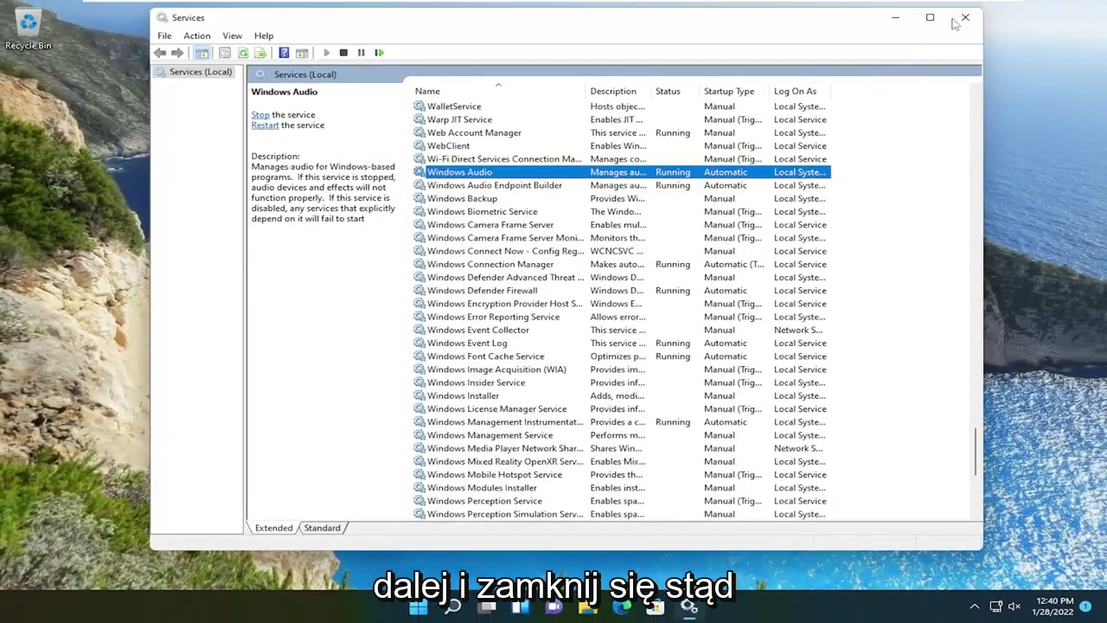
click(965, 18)
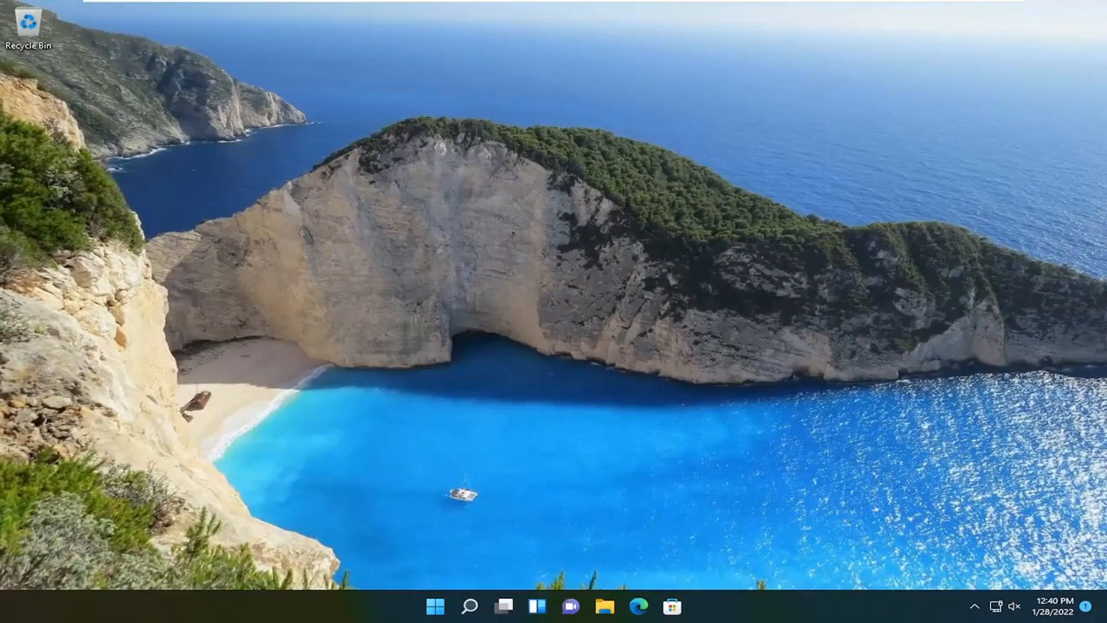
right_click(435, 606)
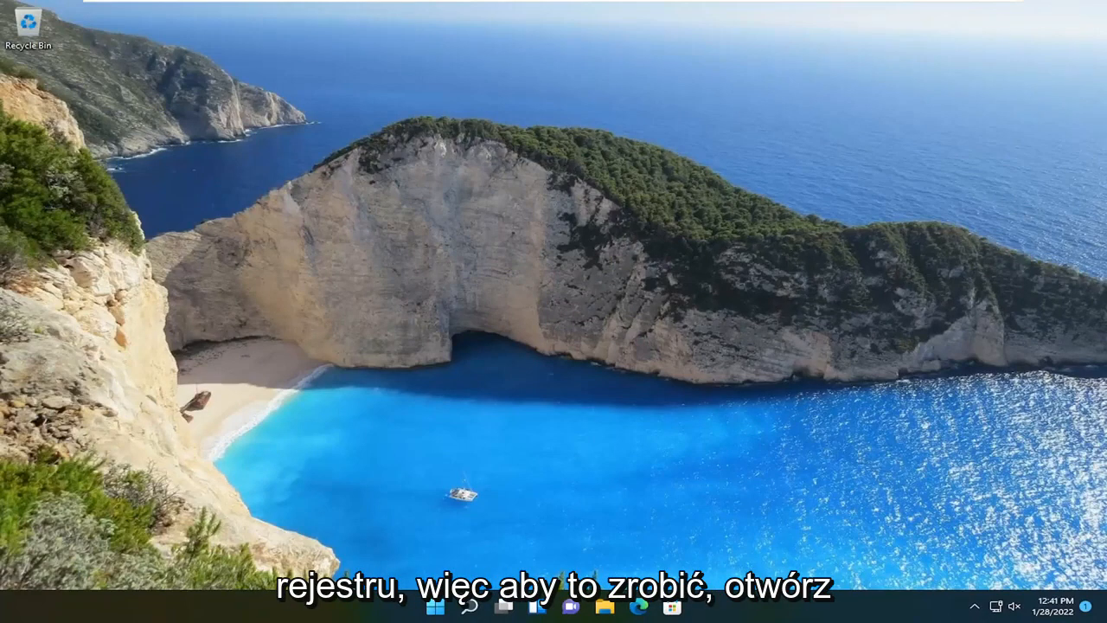
Run Registry Editor as administrator from search, confirming the UAC prompt.
click(470, 607)
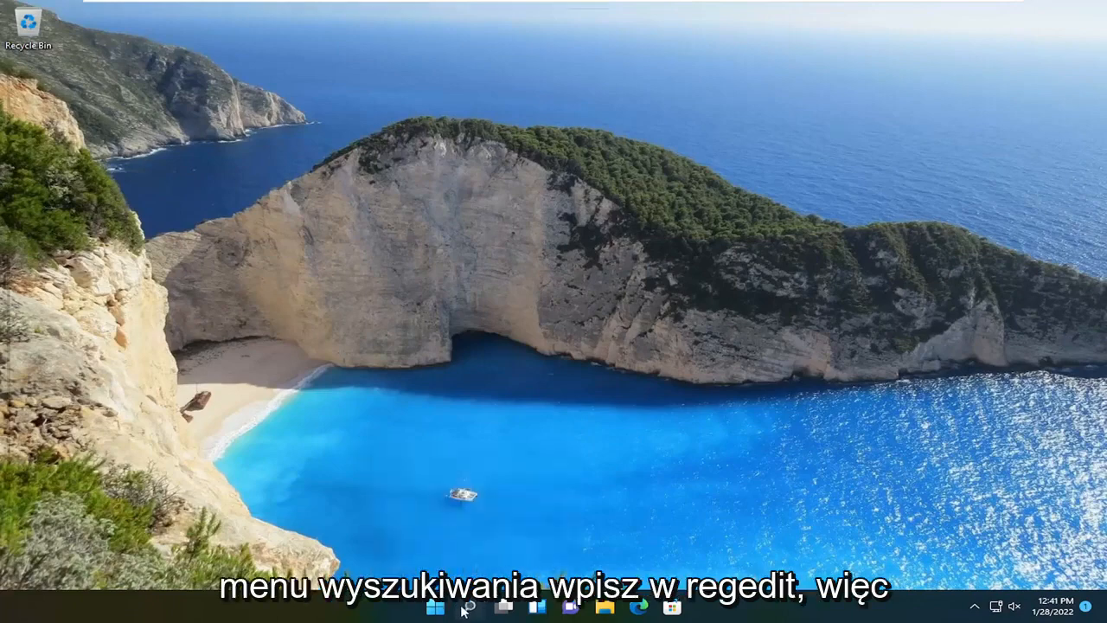
text(regedit)
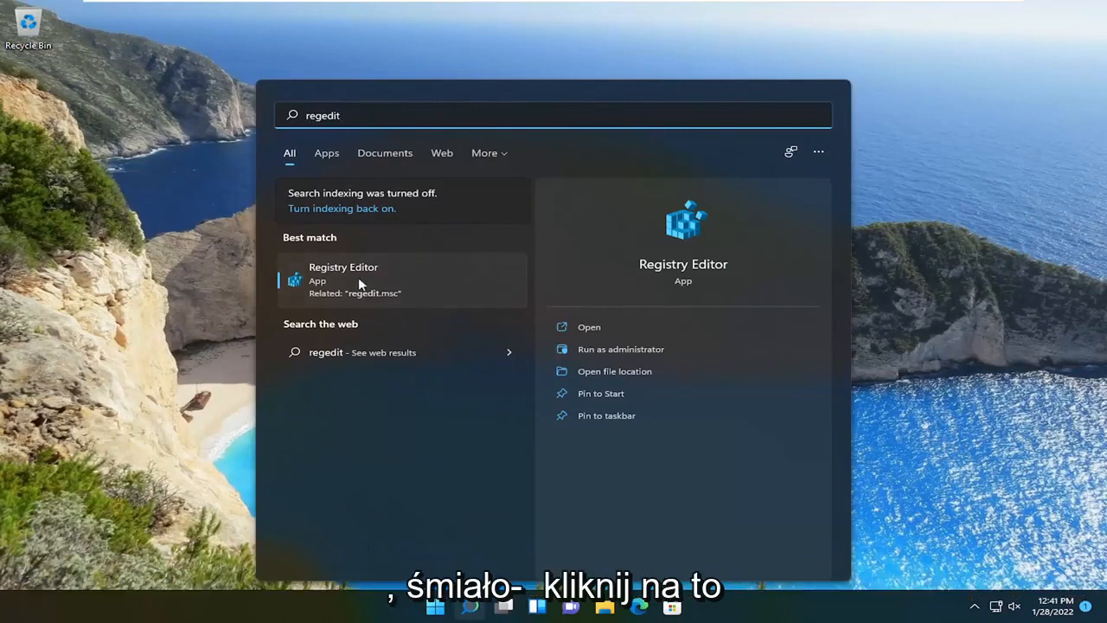
right_click(358, 276)
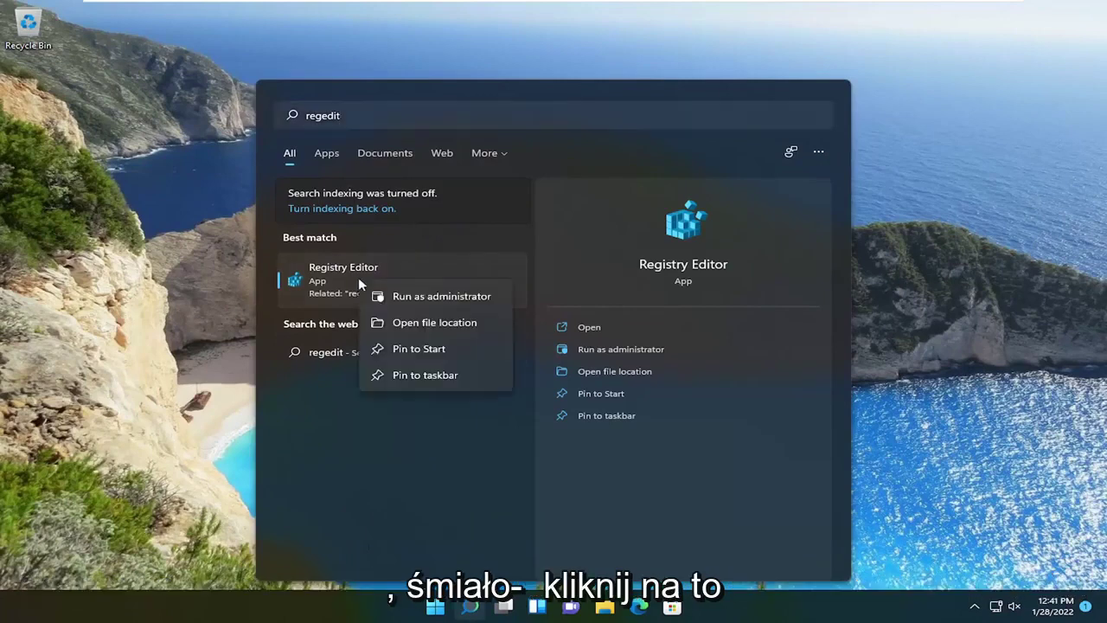
click(441, 295)
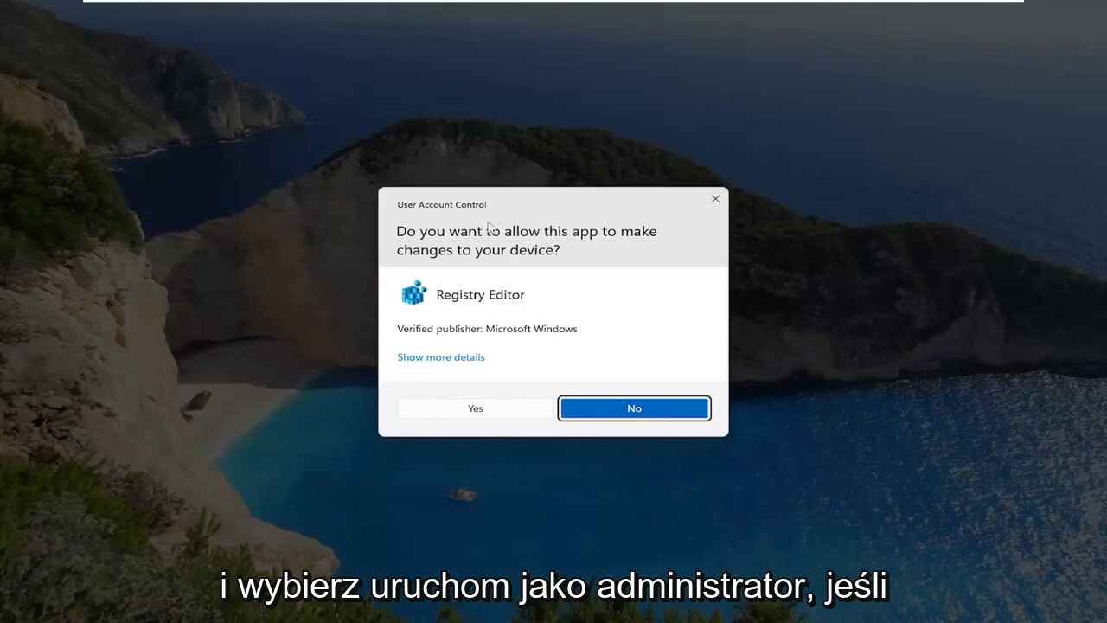
click(446, 413)
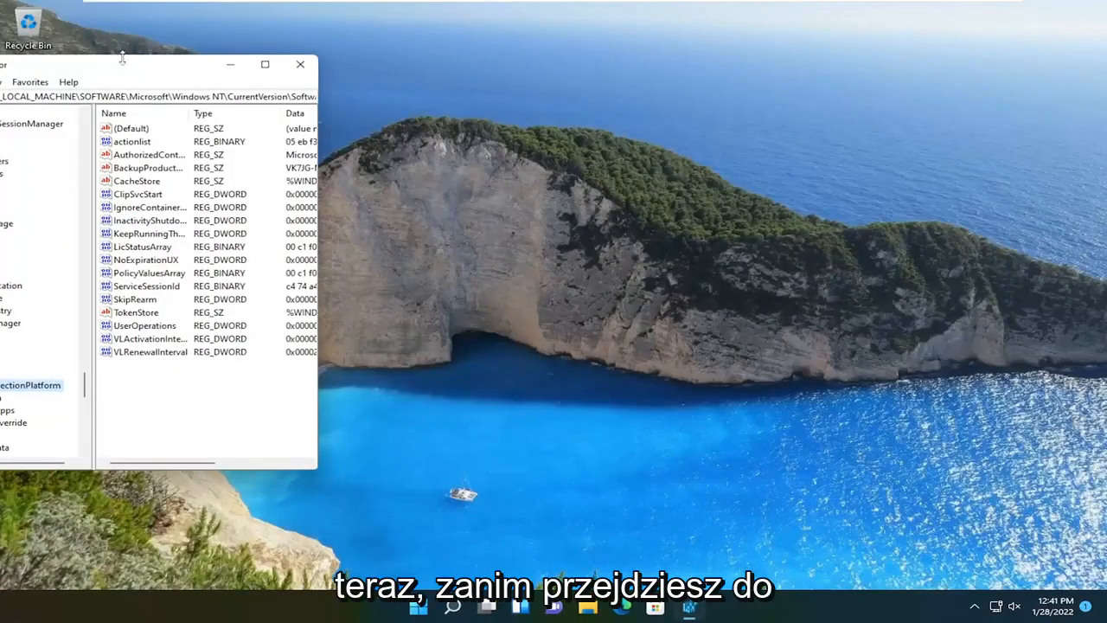
Collapse Microsoft, SOFTWARE and HKEY_LOCAL_MACHINE so only Computer's top-level hives remain.
drag(123, 58, 605, 60)
double_click(744, 61)
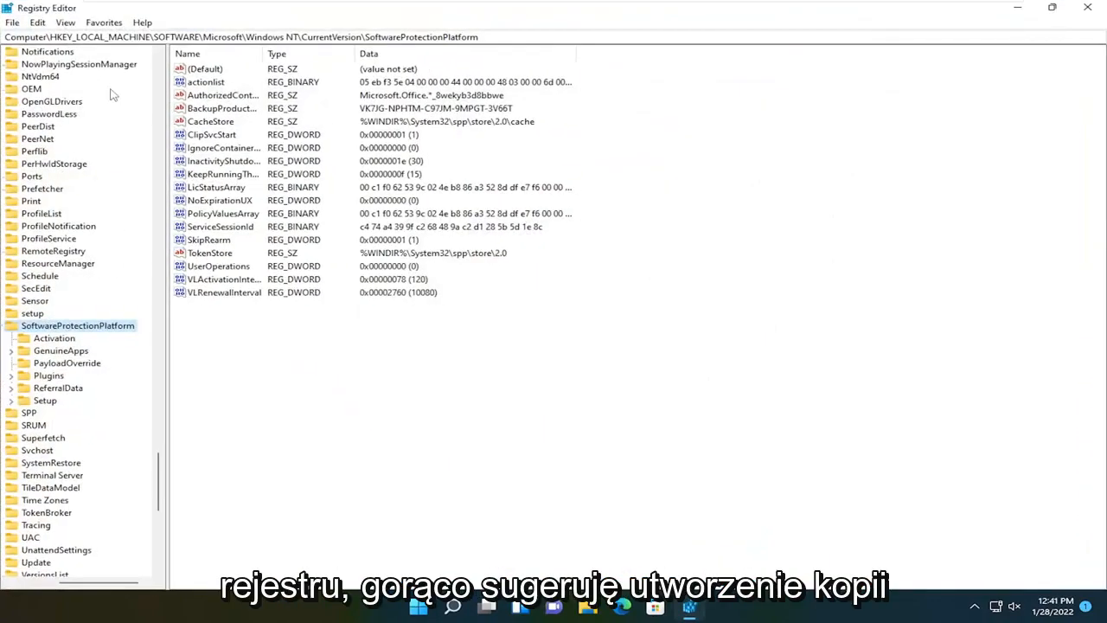
drag(159, 475, 160, 61)
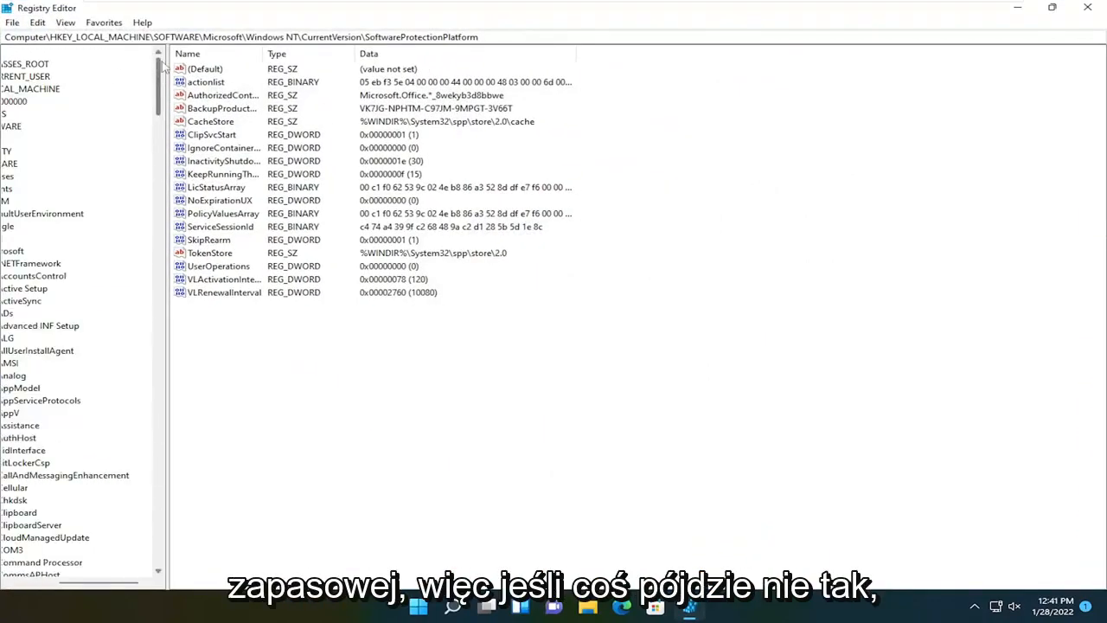
drag(111, 581, 52, 581)
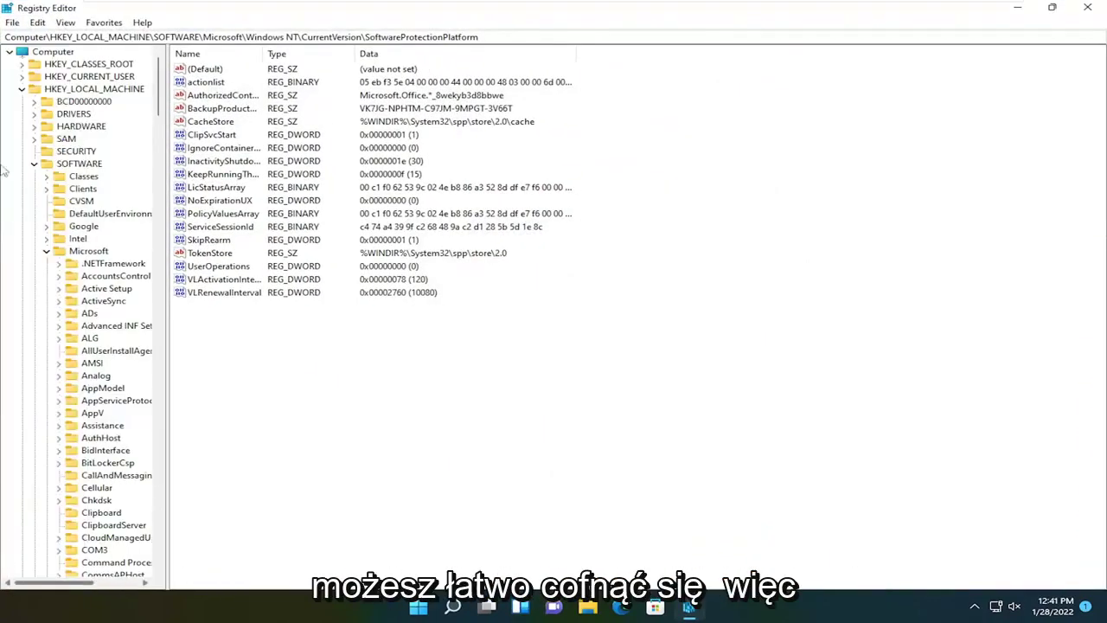
click(47, 251)
click(33, 163)
click(22, 89)
click(53, 51)
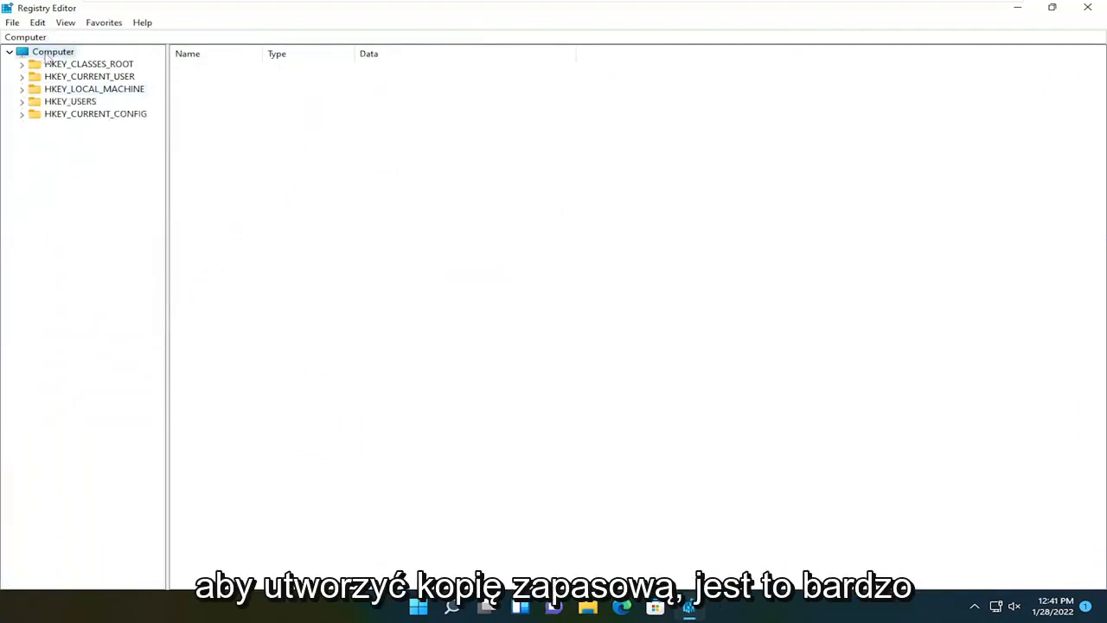
Restore Registry Editor to a larger floating window with a wider tree pane.
drag(355, 8, 432, 17)
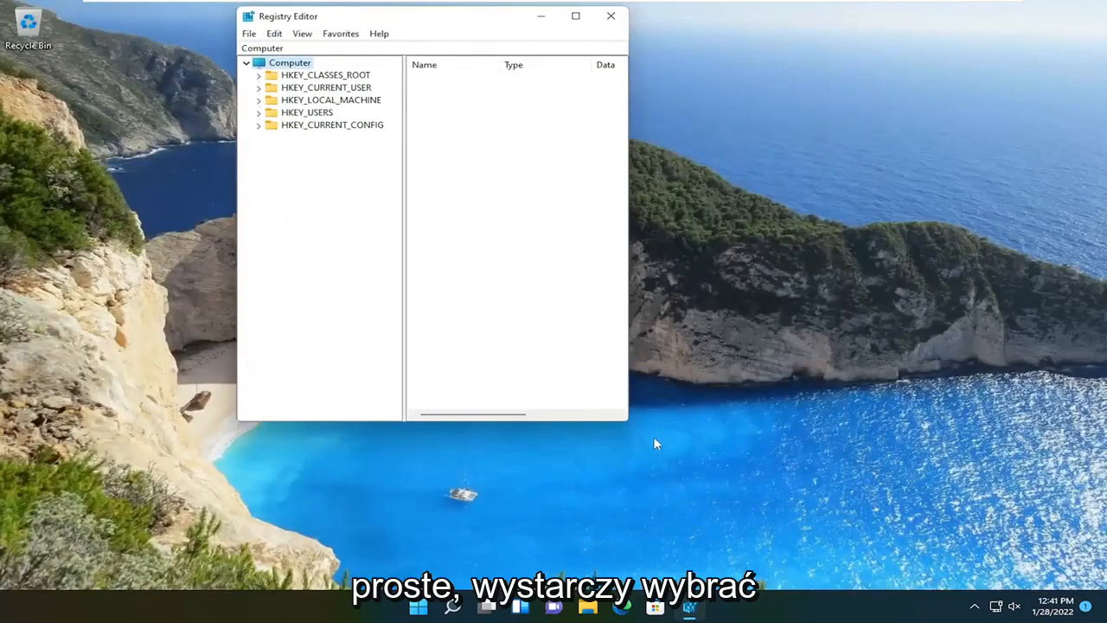
drag(626, 419, 960, 530)
drag(484, 15, 413, 29)
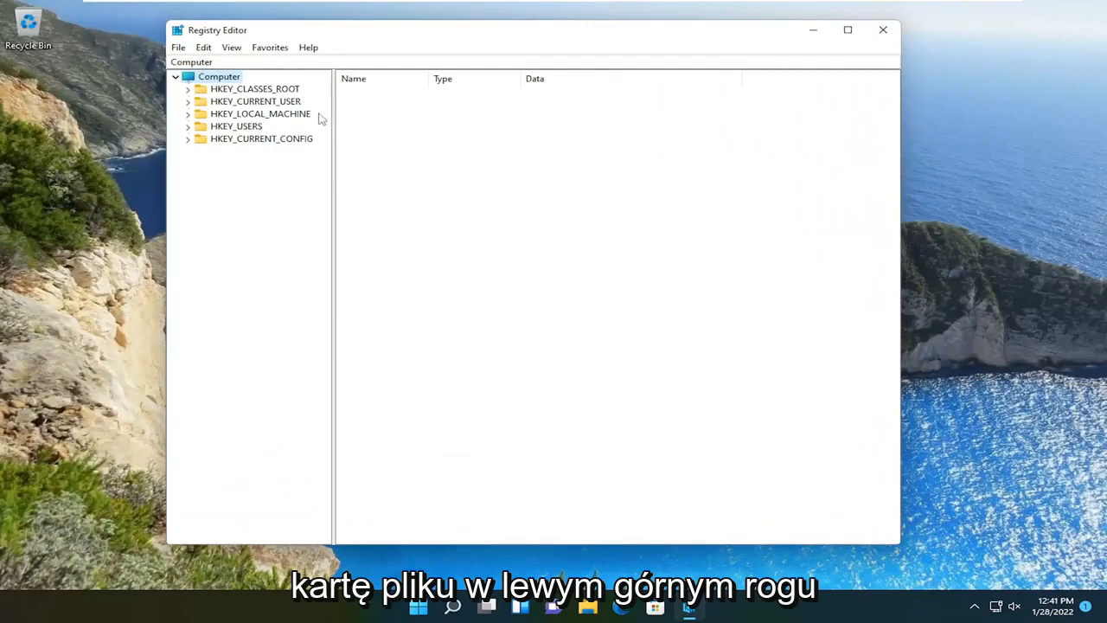
drag(333, 121, 406, 121)
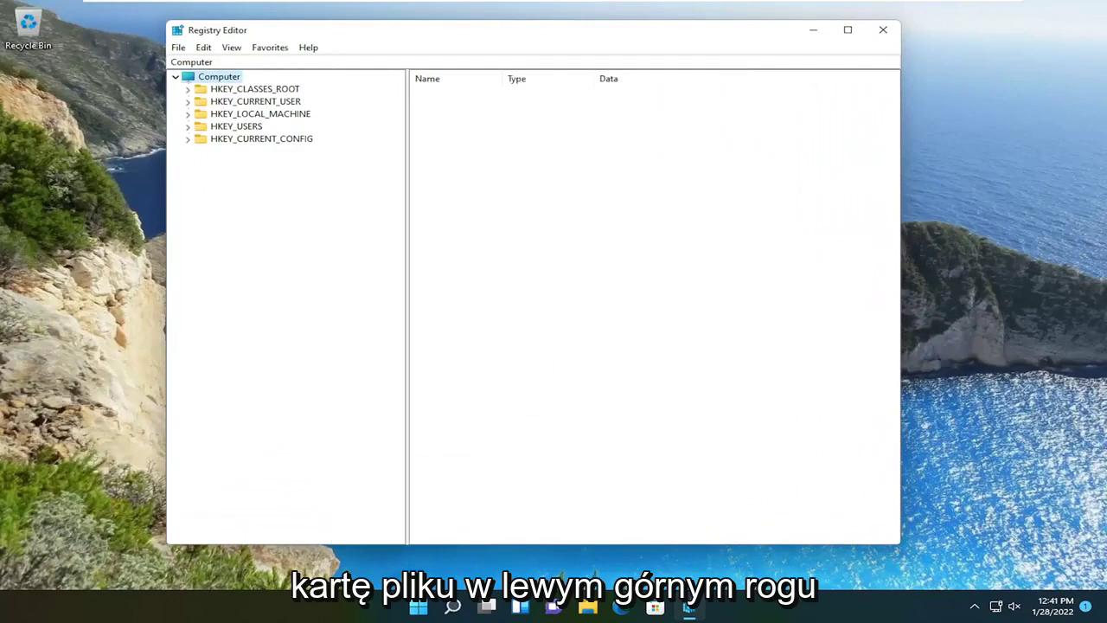
click(178, 48)
click(211, 79)
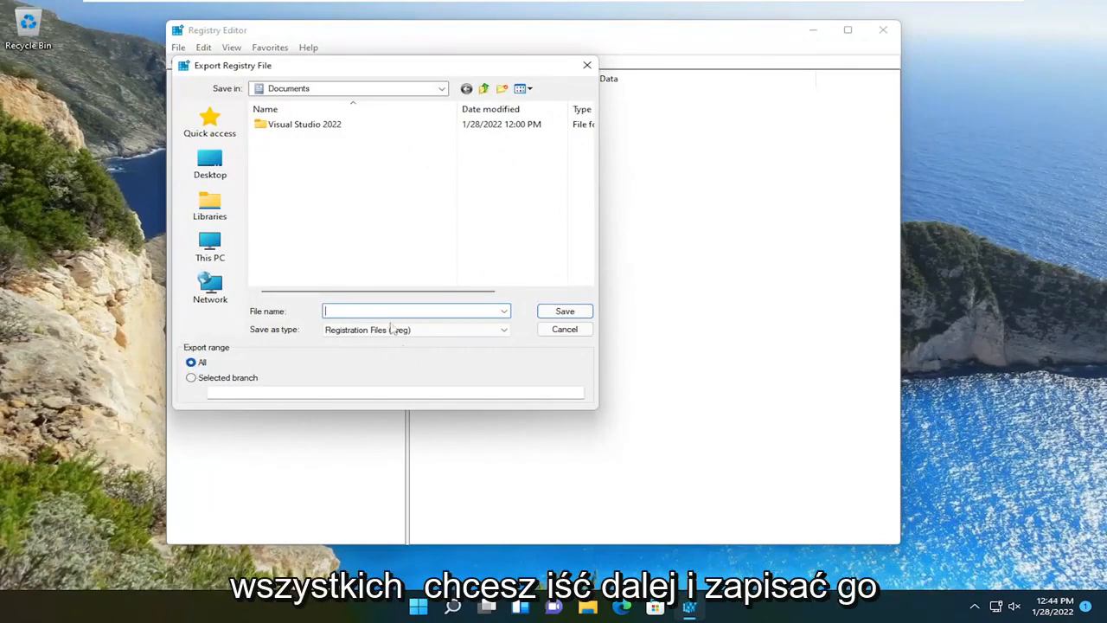
click(209, 164)
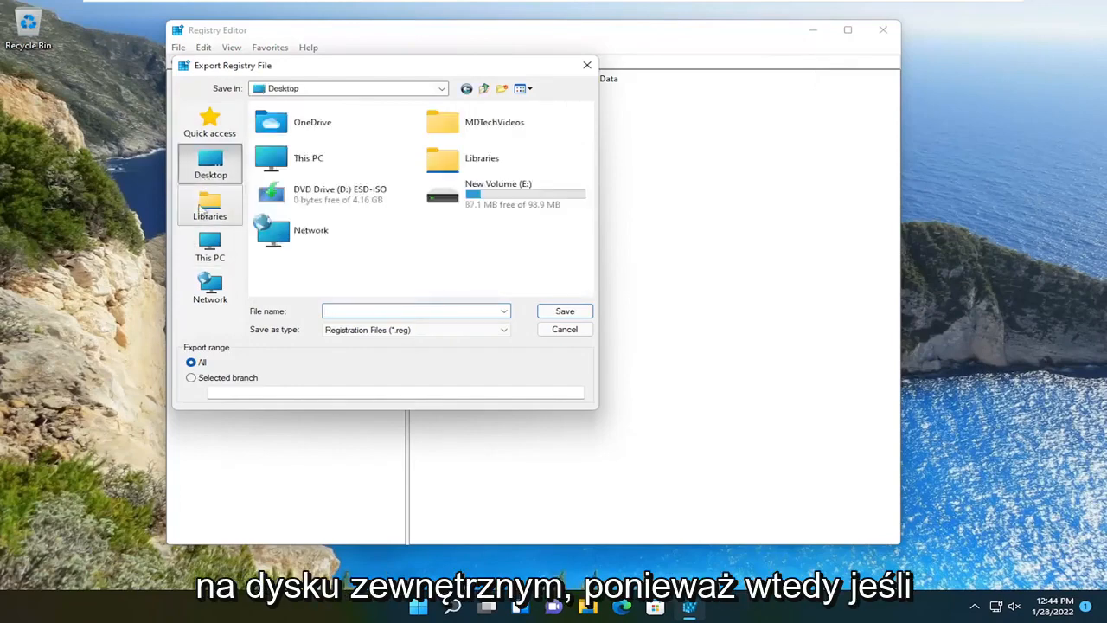
click(209, 208)
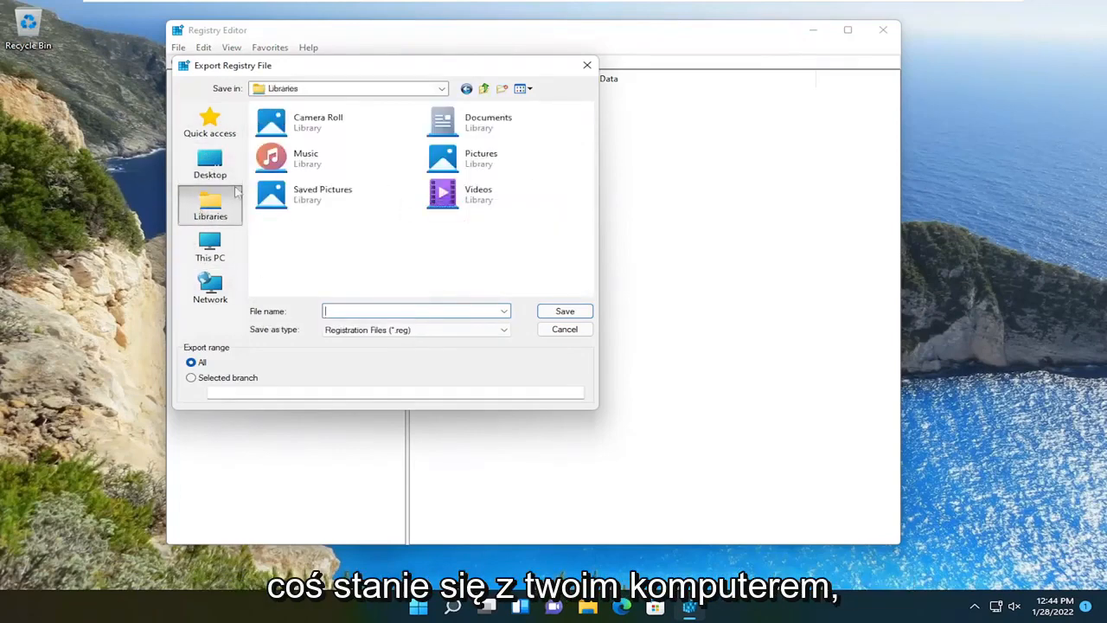
click(210, 164)
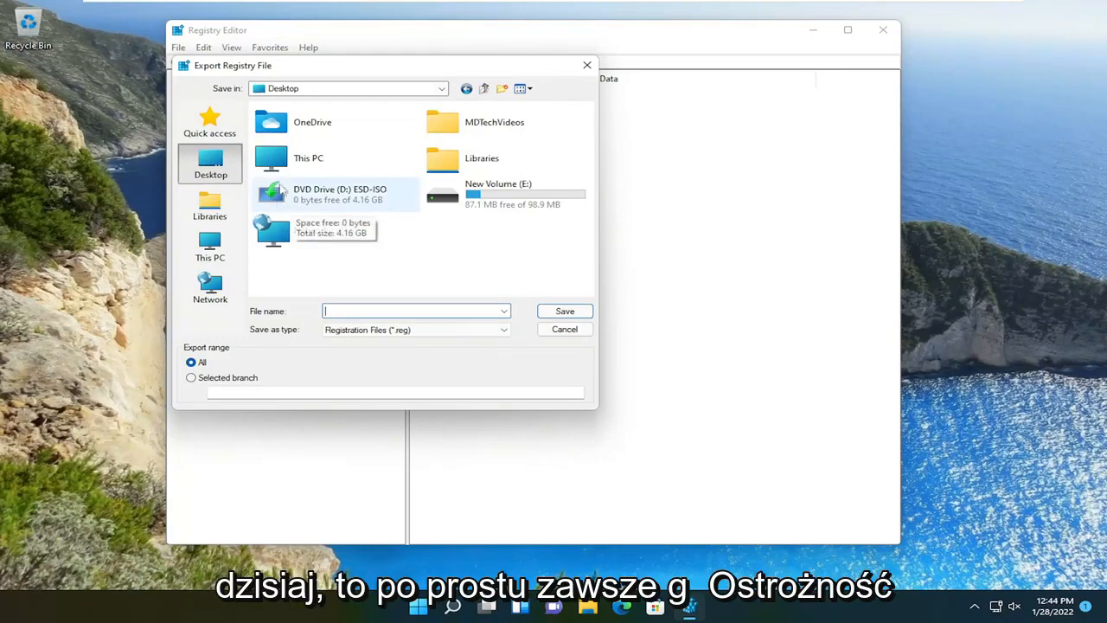
click(589, 66)
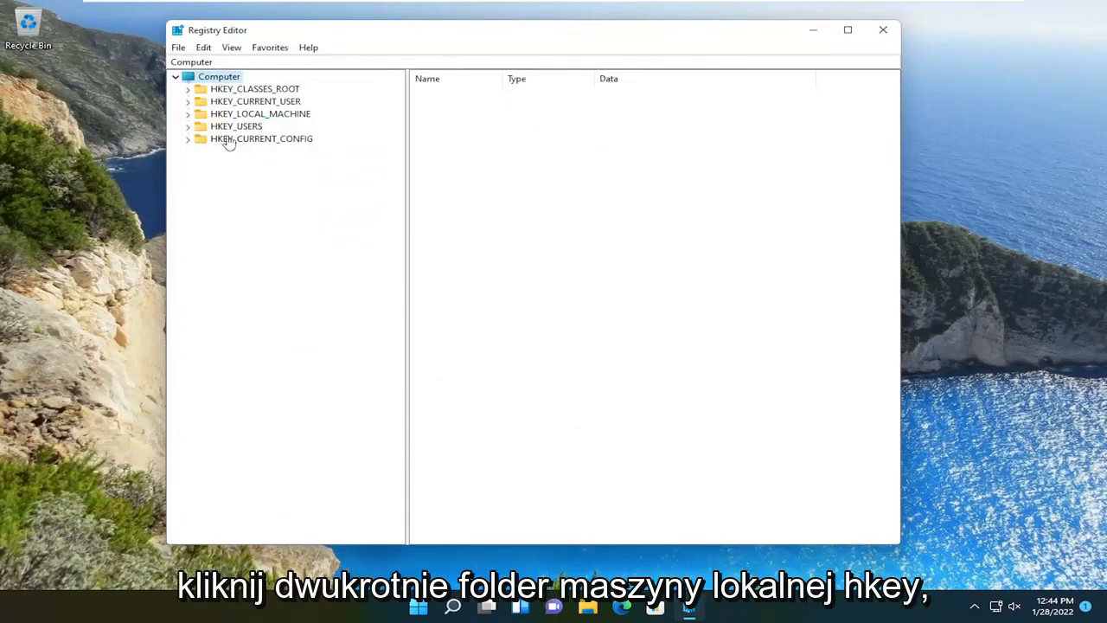
Expand HKEY_LOCAL_MACHINE\SOFTWARE\Microsoft\Windows\CurrentVersion and select the MMDevices key.
double_click(259, 113)
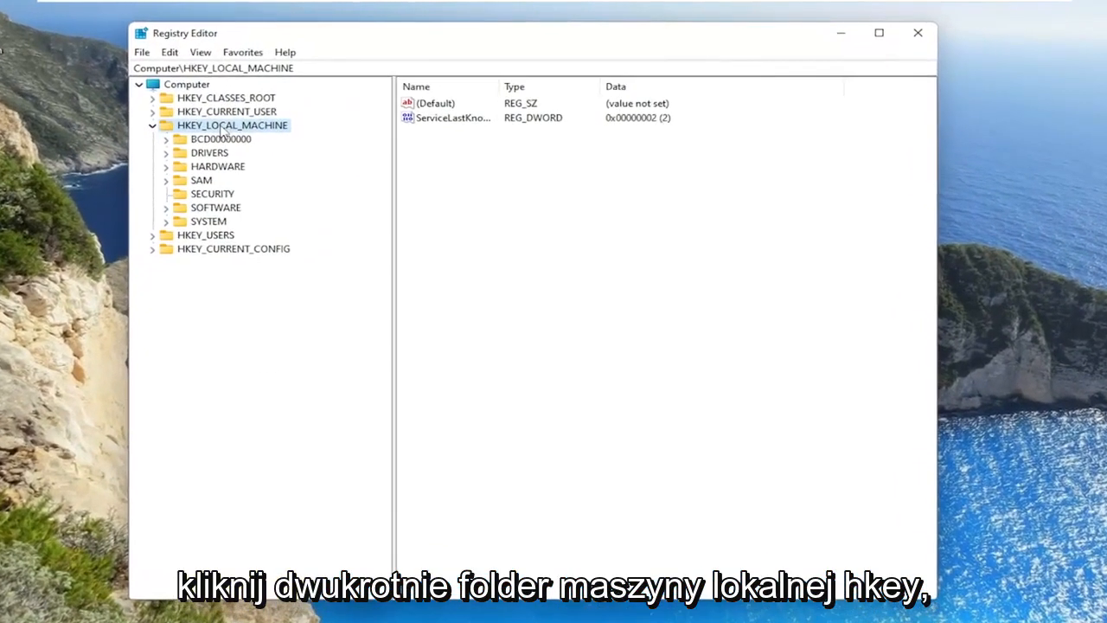
double_click(214, 207)
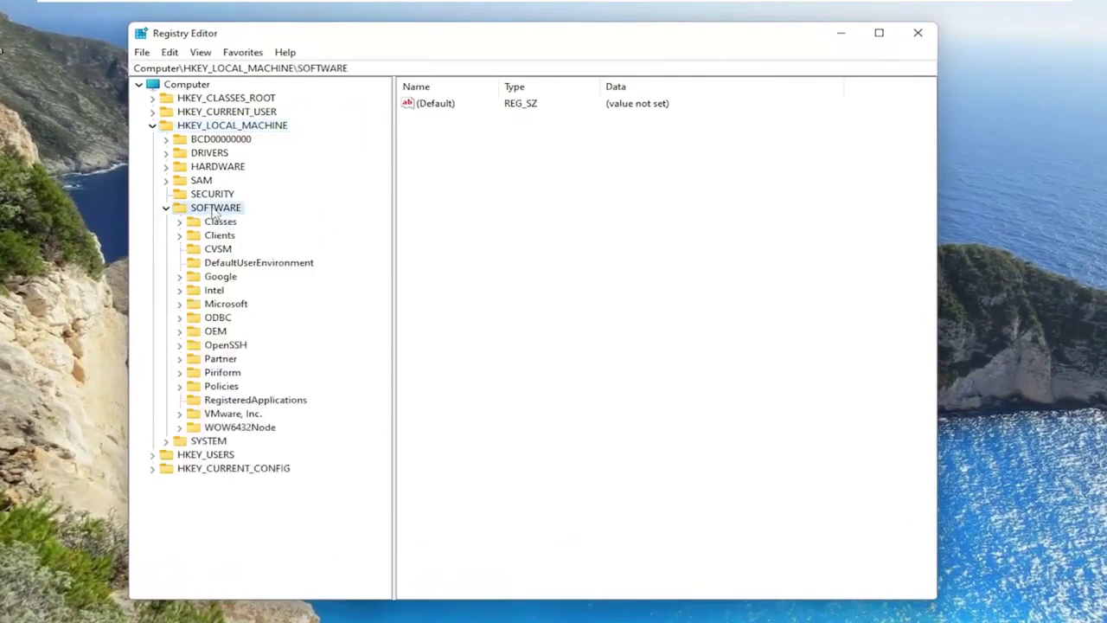
double_click(225, 303)
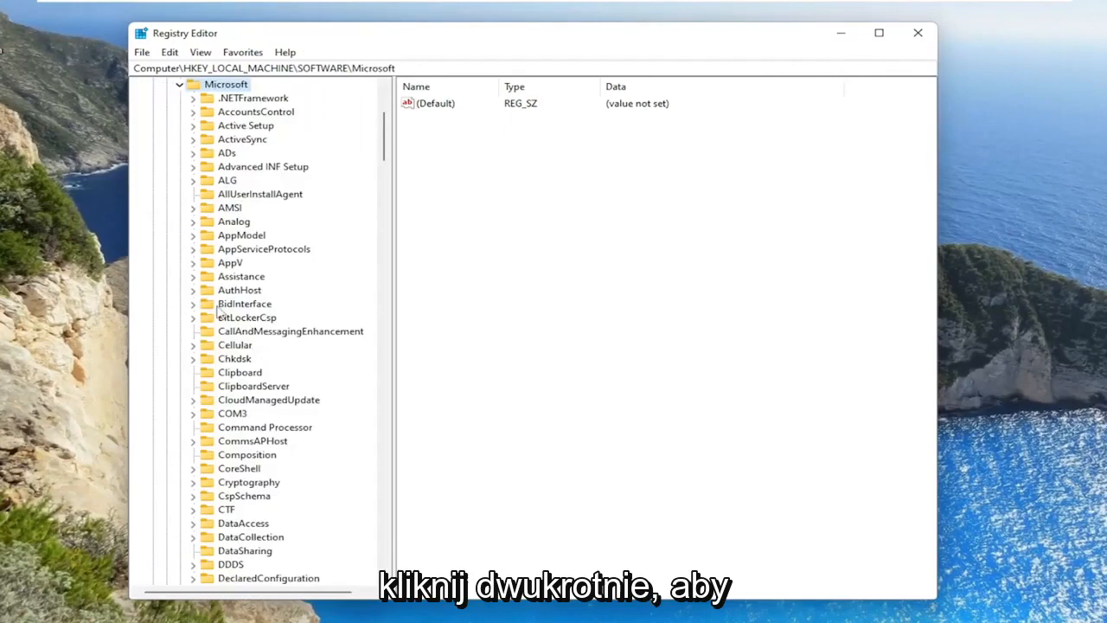
scroll(242, 329, down, 5)
scroll(250, 337, down, 5)
scroll(259, 345, down, 5)
scroll(268, 355, down, 3)
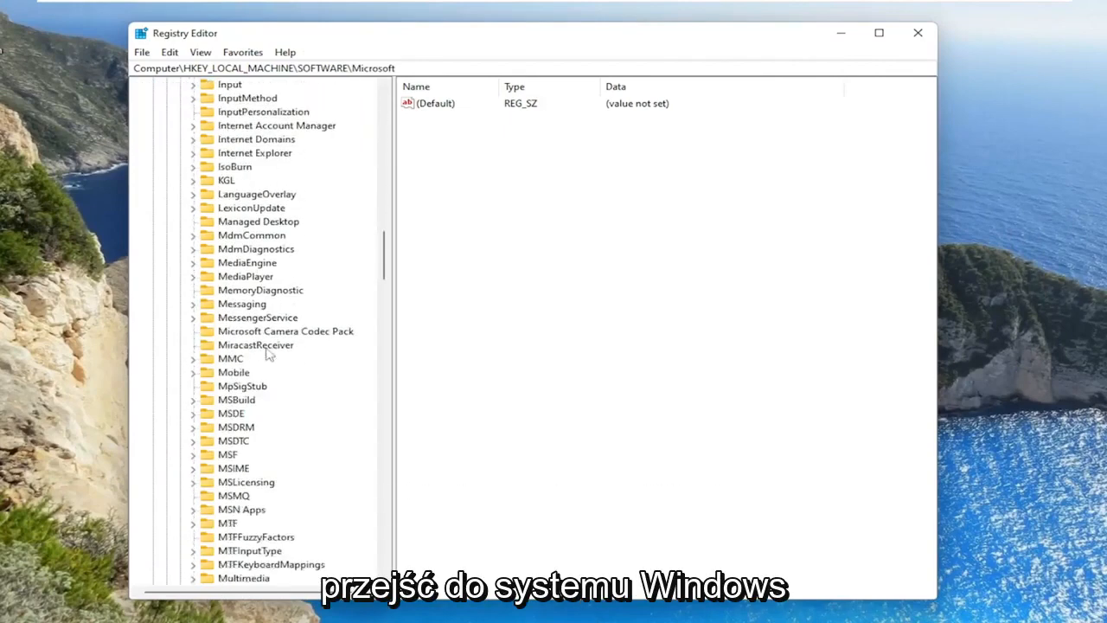
scroll(269, 354, down, 10)
scroll(260, 380, down, 10)
scroll(259, 389, down, 8)
scroll(255, 407, down, 5)
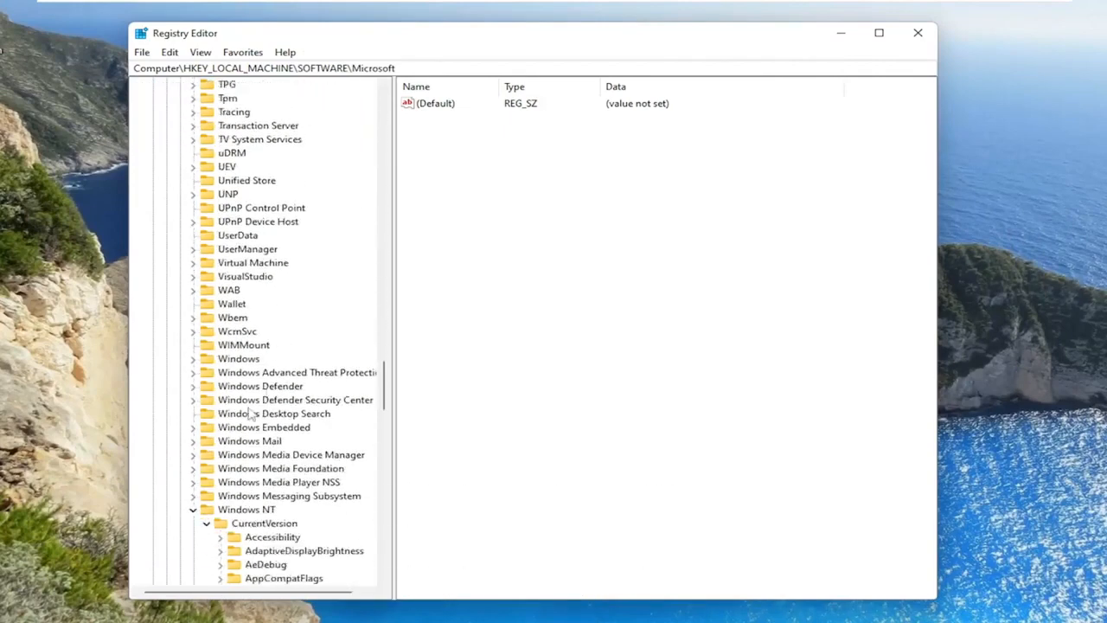
double_click(238, 358)
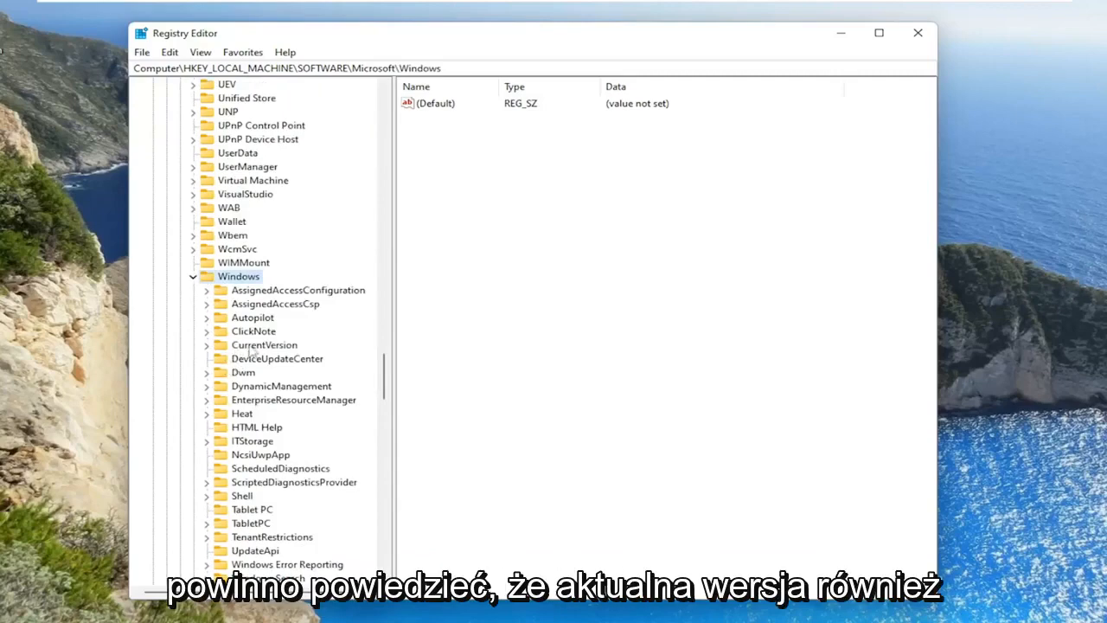
double_click(264, 344)
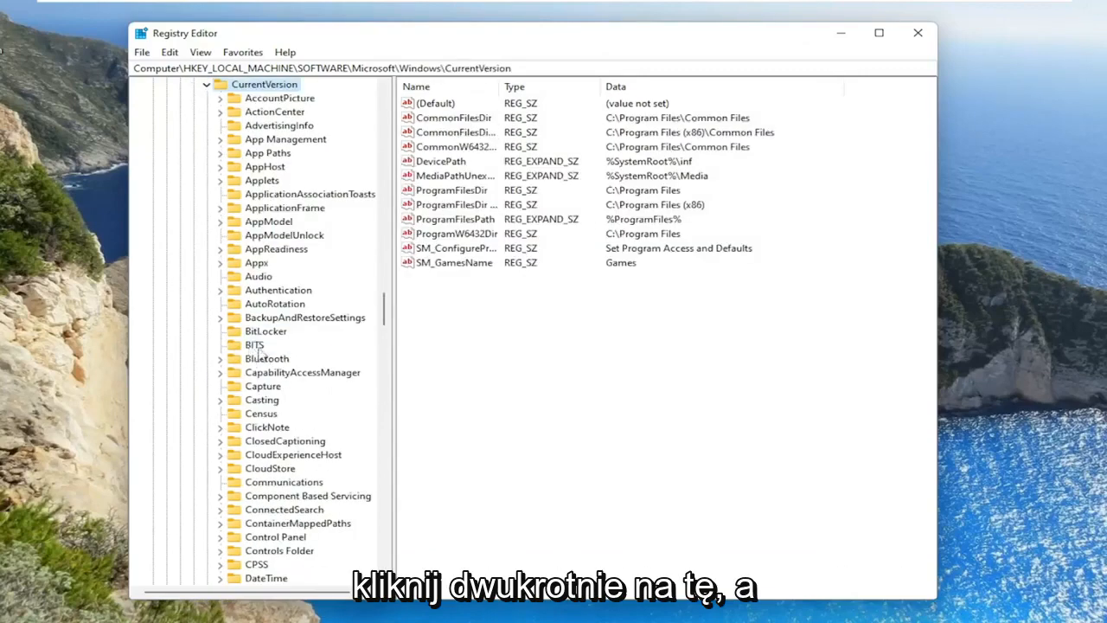
scroll(260, 350, down, 6)
scroll(281, 347, down, 3)
scroll(281, 350, down, 3)
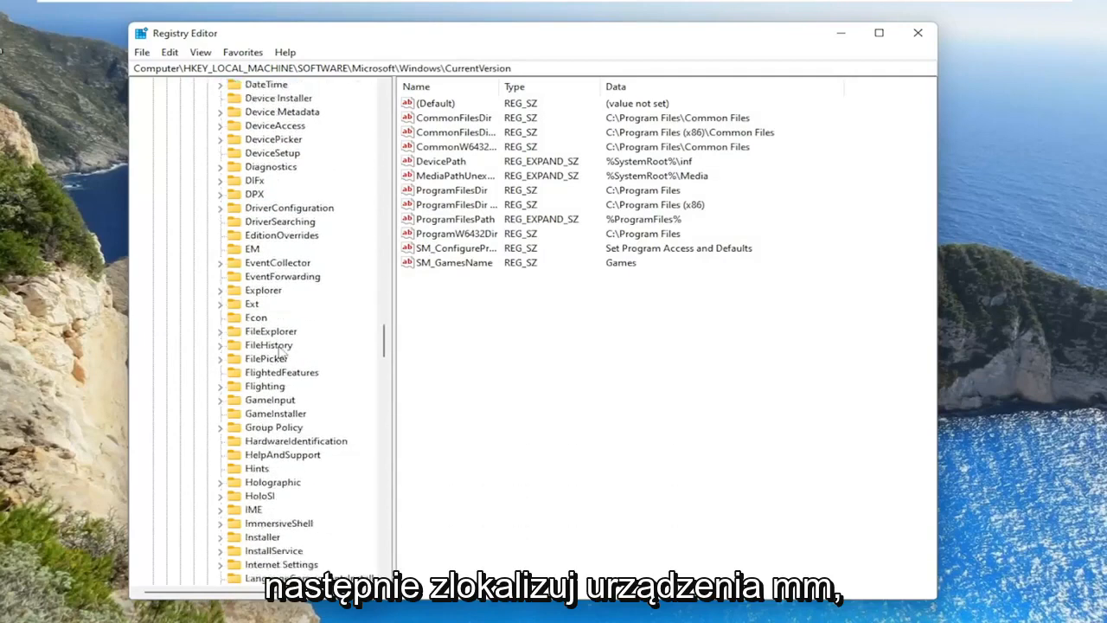
scroll(282, 363, down, 3)
scroll(284, 374, down, 3)
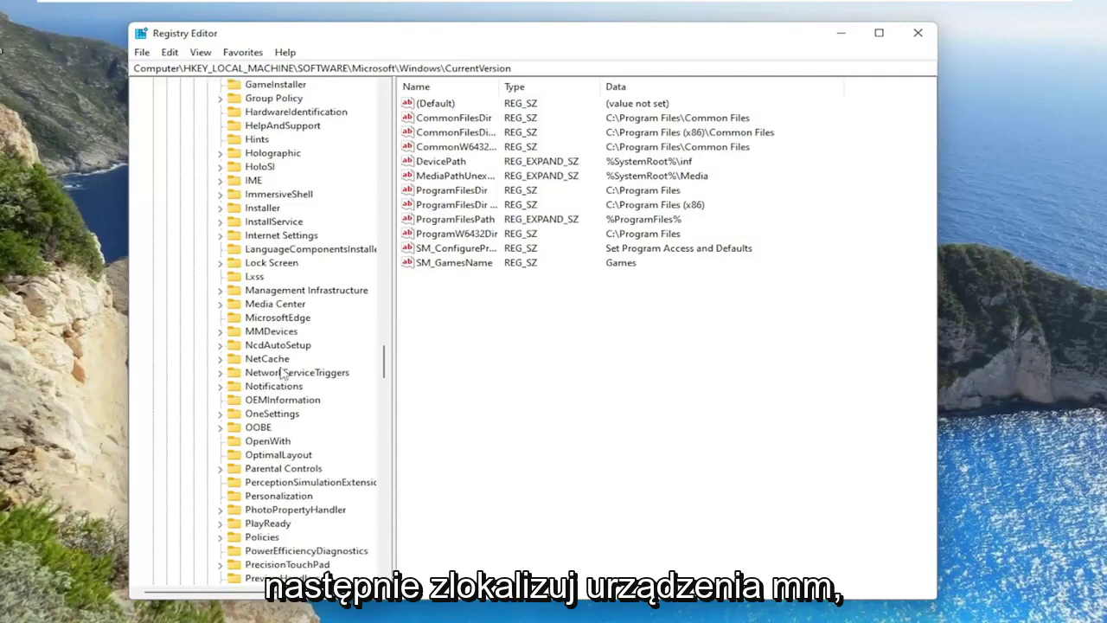
click(268, 333)
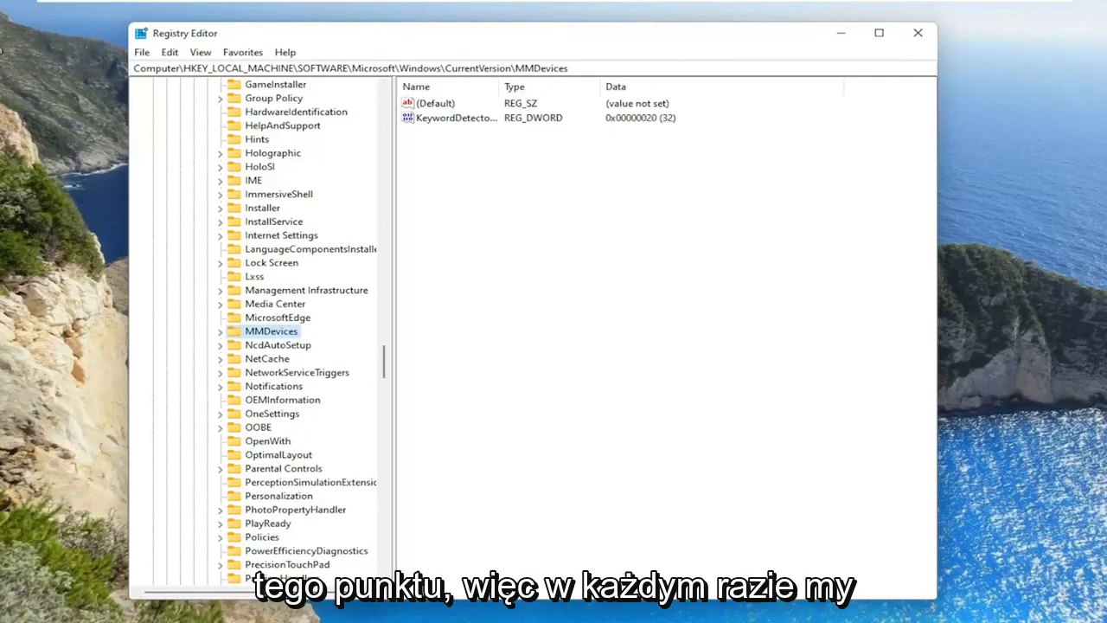
Open Permissions for MMDevices and go to its advanced security settings.
right_click(264, 332)
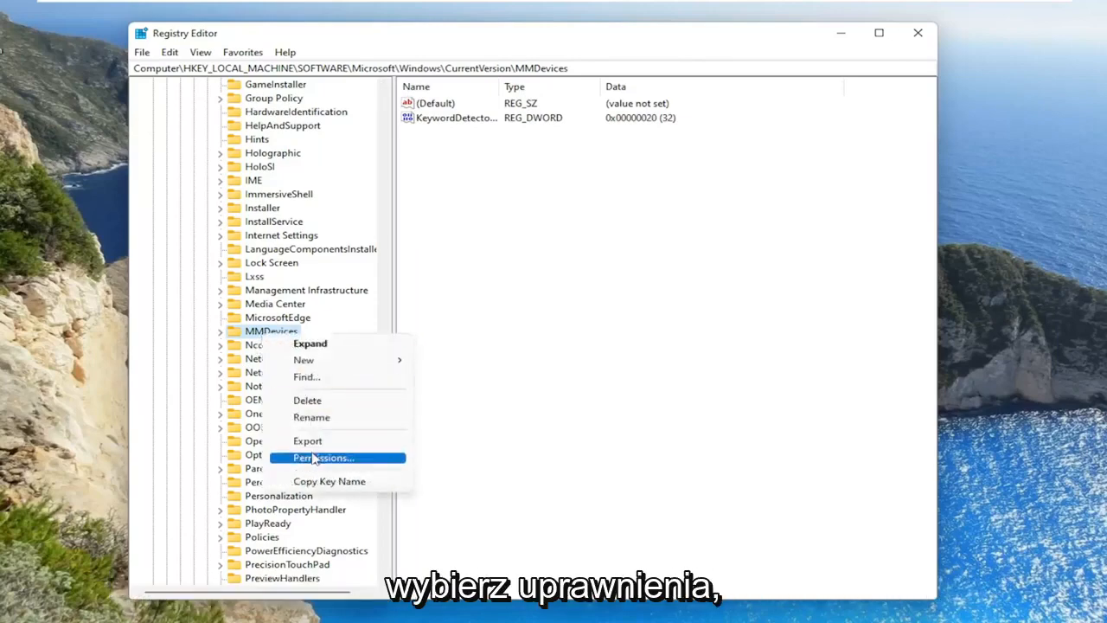
click(315, 458)
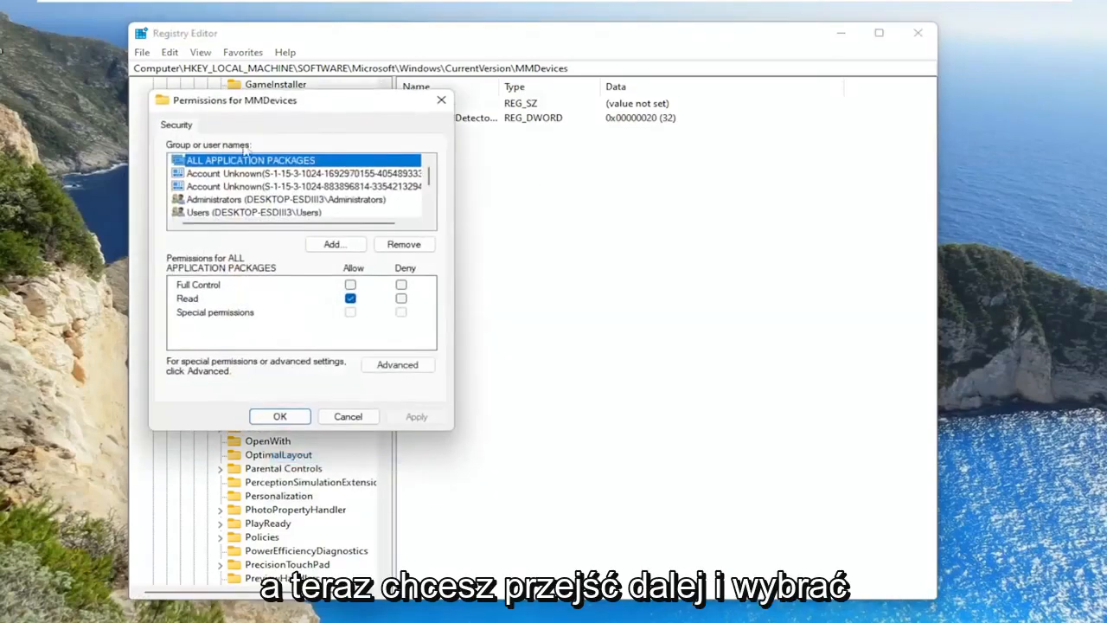
click(397, 364)
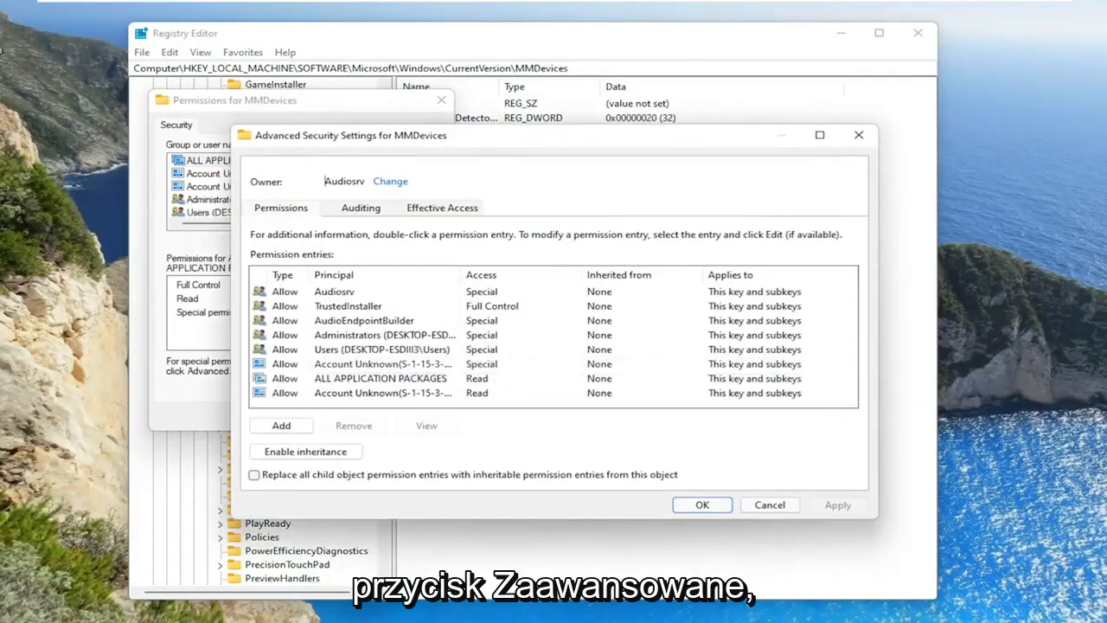
Change the MMDevices key's owner to Everyone and apply it.
click(390, 181)
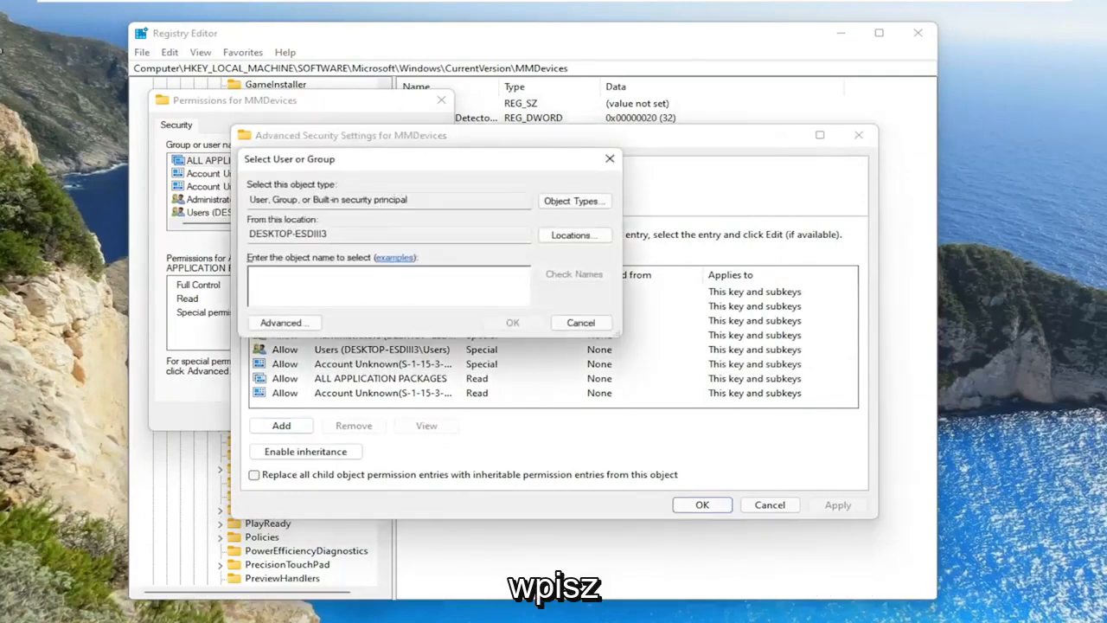
text(everyone)
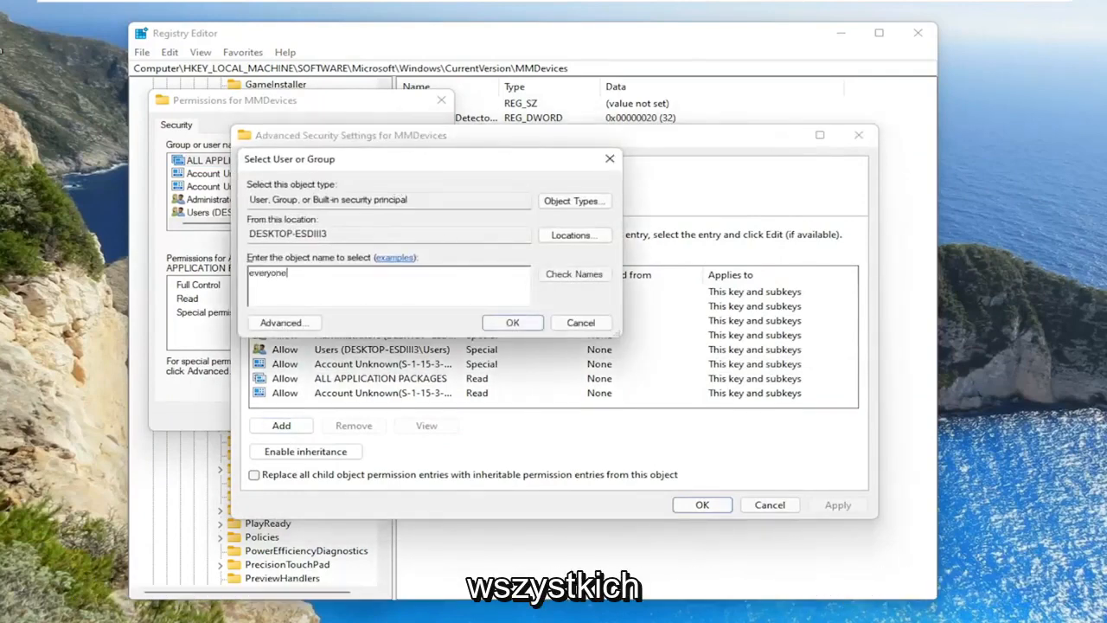
click(573, 273)
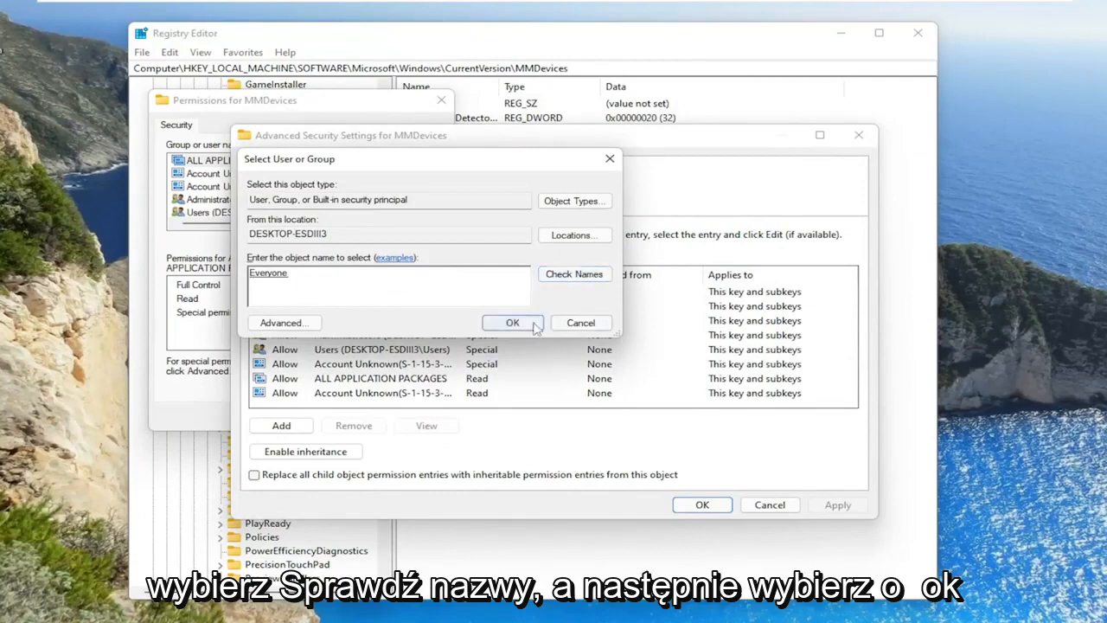
click(512, 322)
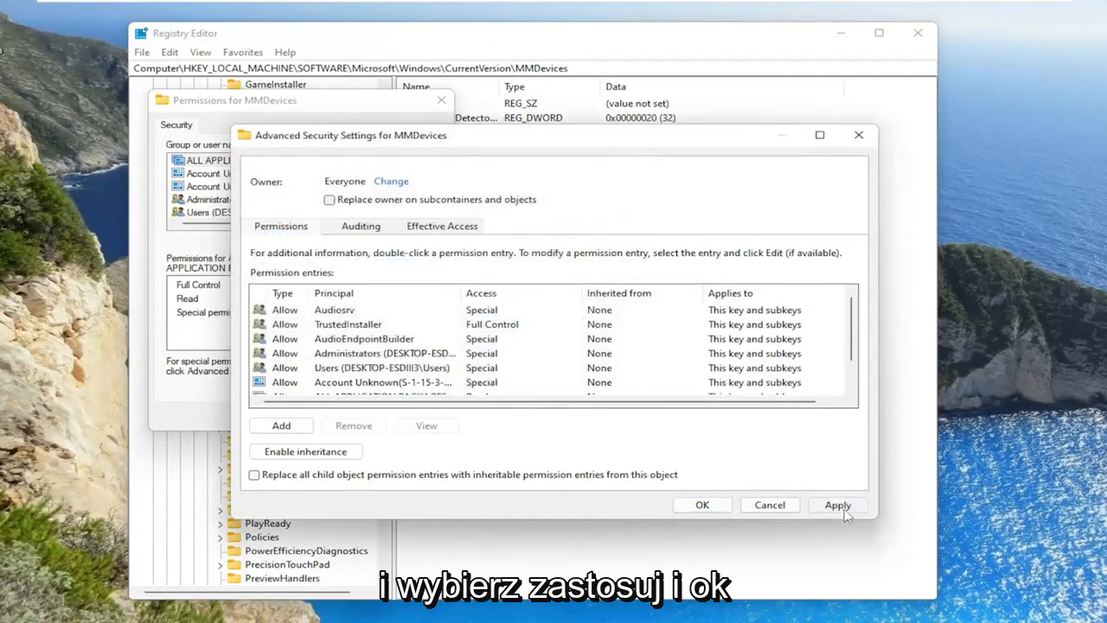
click(837, 504)
click(702, 504)
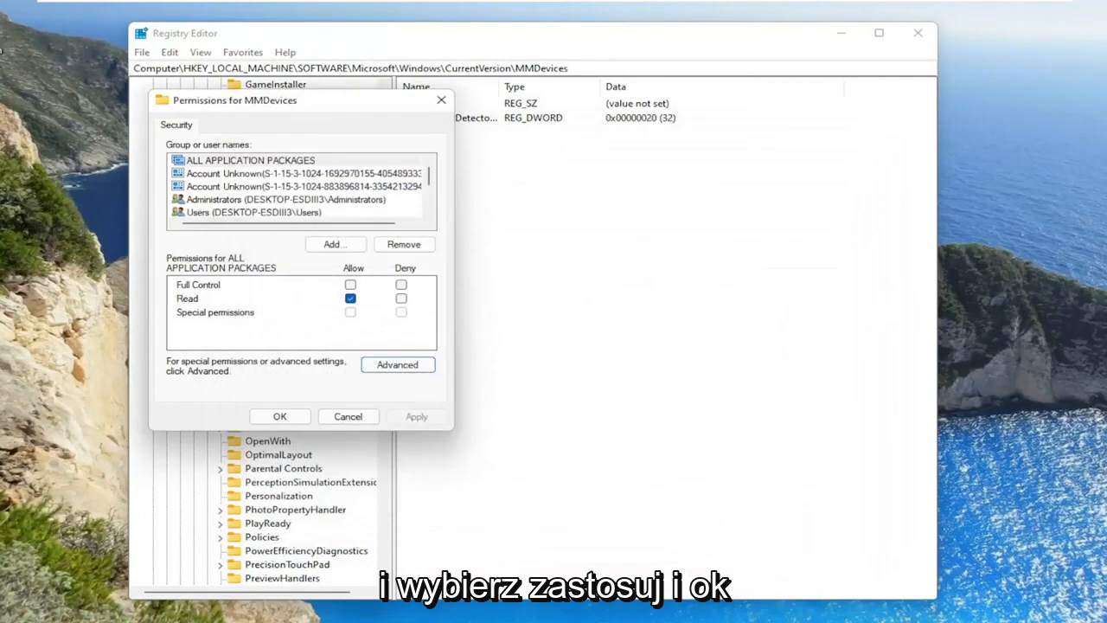
Grant Full Control to ALL APPLICATION PACKAGES and Users on MMDevices, then apply and close.
click(350, 284)
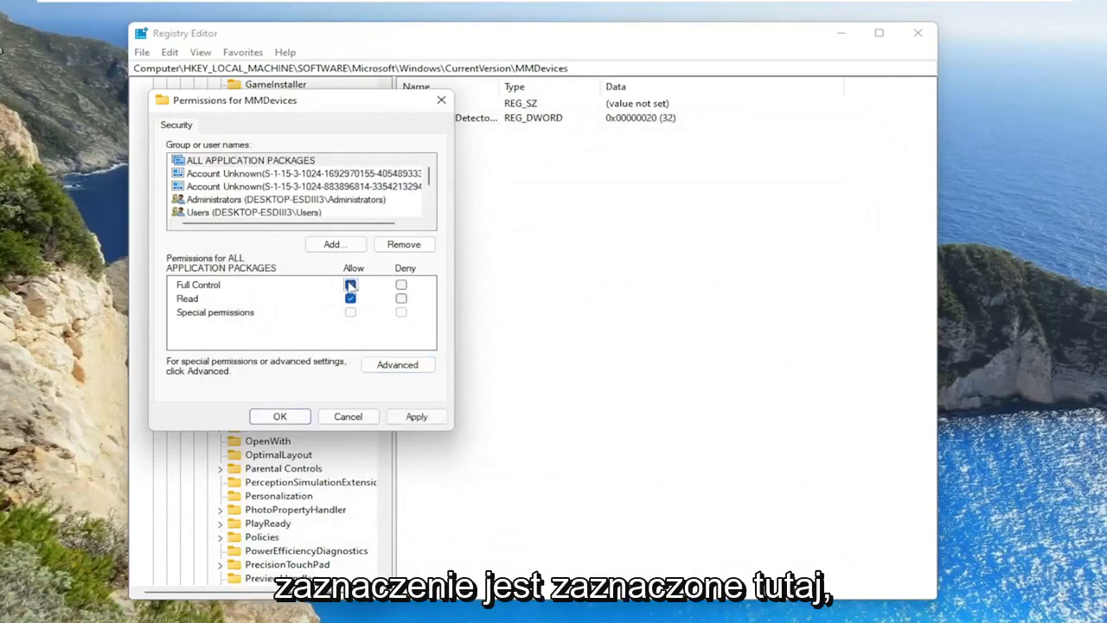
scroll(259, 190, down, 2)
click(253, 212)
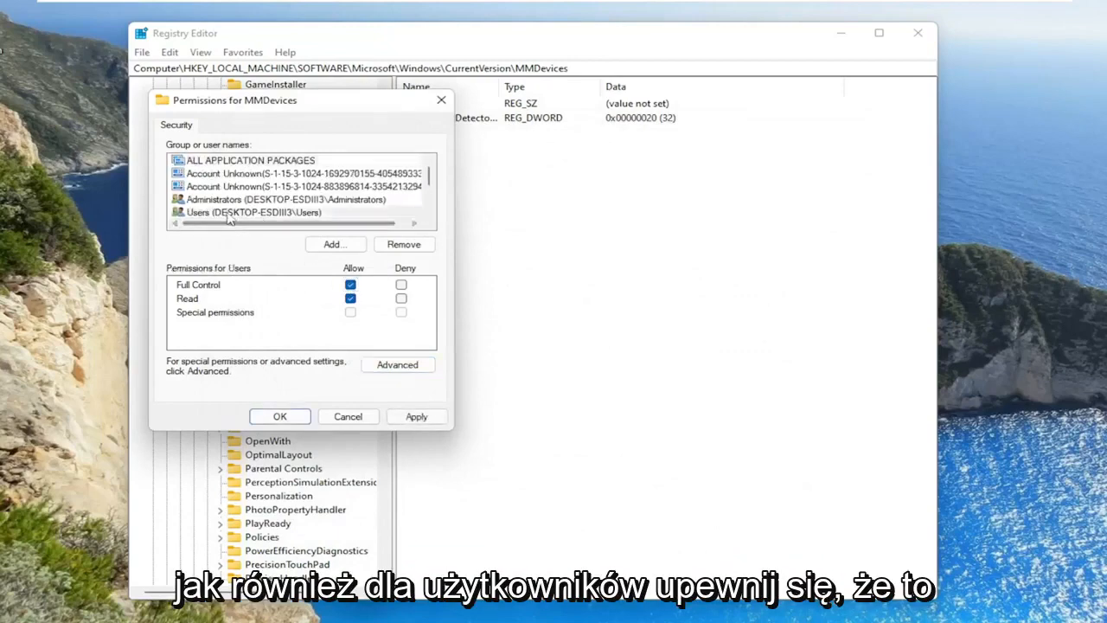
click(349, 284)
scroll(320, 208, down, 2)
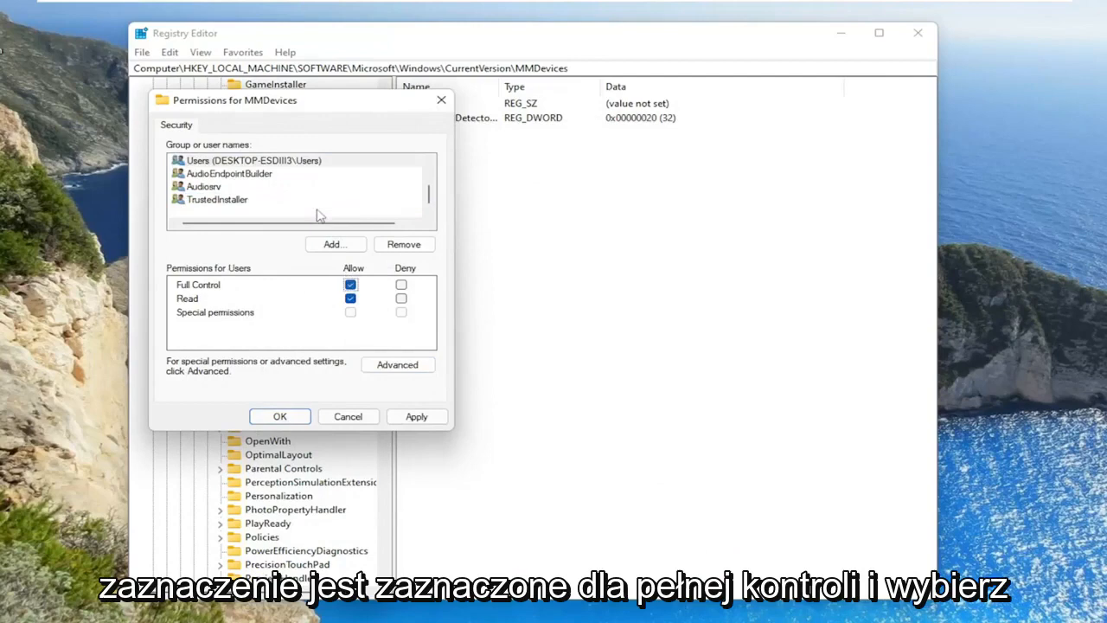
click(416, 416)
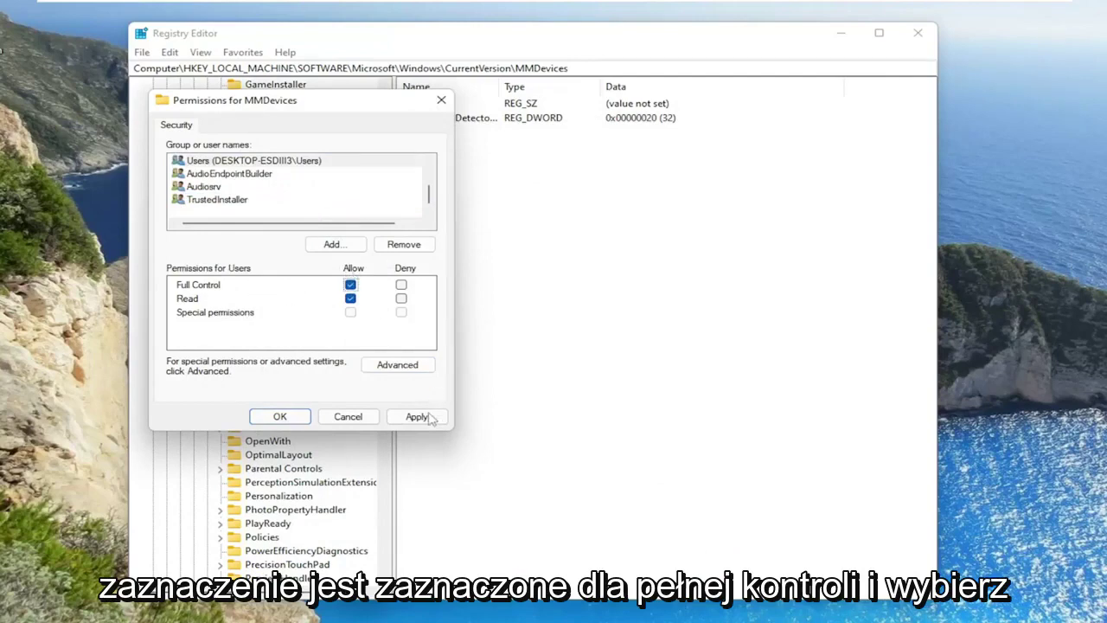
click(279, 415)
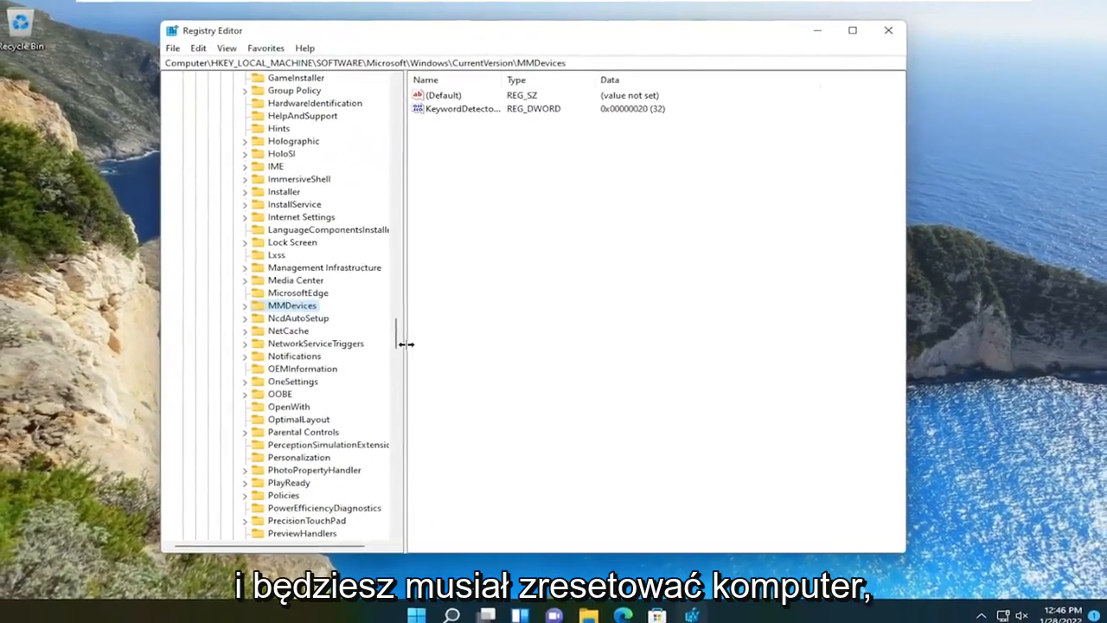
scroll(346, 346, up, 5)
scroll(408, 296, up, 5)
scroll(408, 296, up, 5)
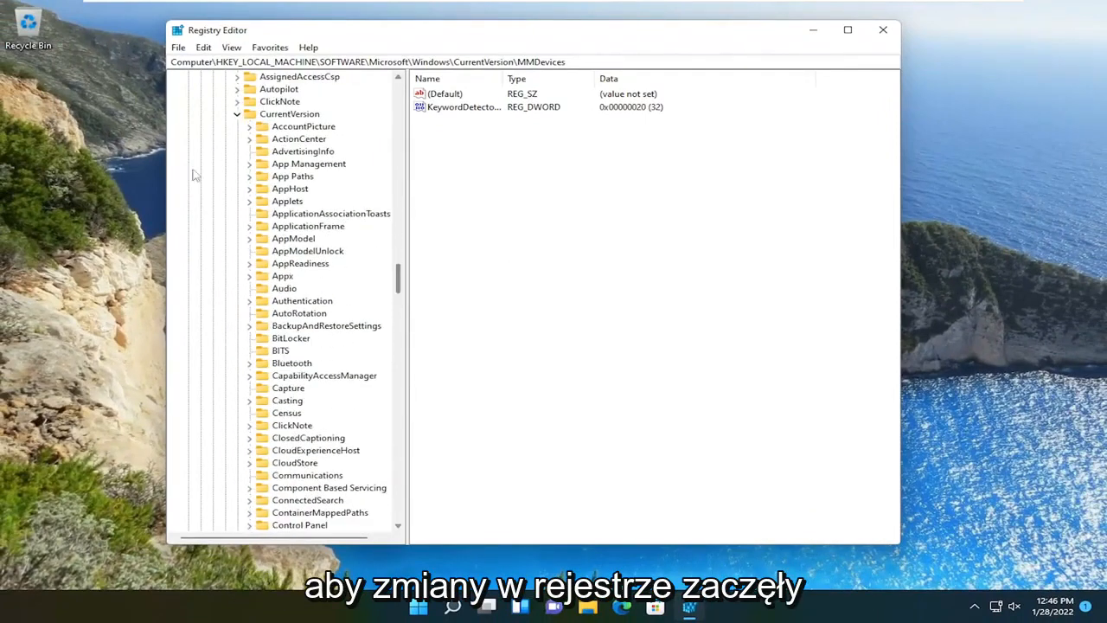
Collapse the tree back to the Computer root and close Registry Editor.
click(236, 114)
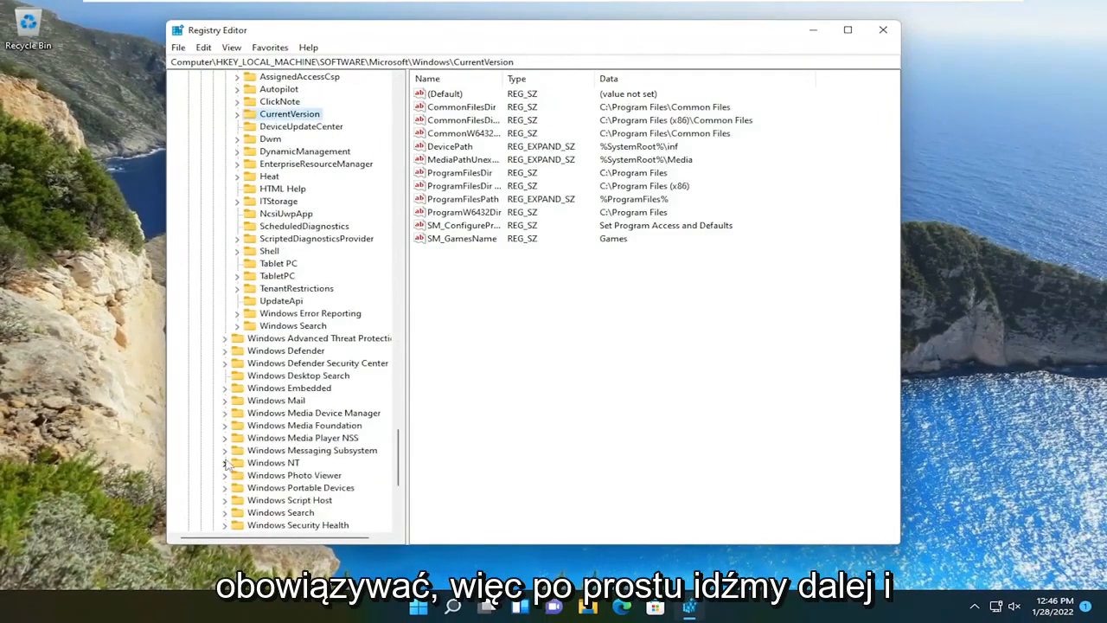
drag(397, 450, 397, 87)
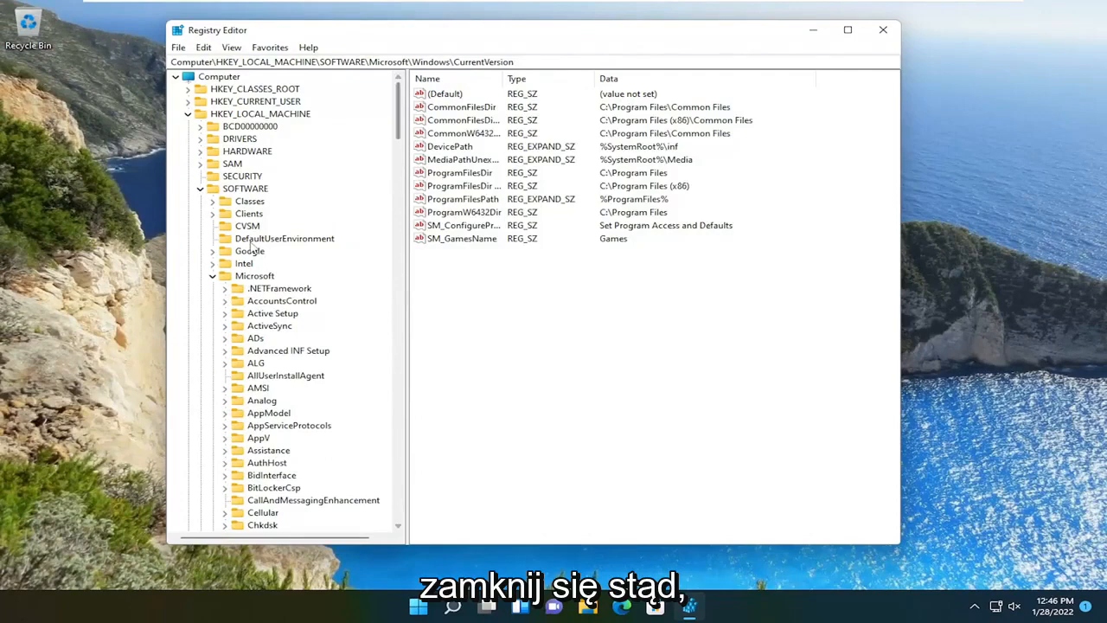
click(213, 276)
click(200, 188)
click(187, 114)
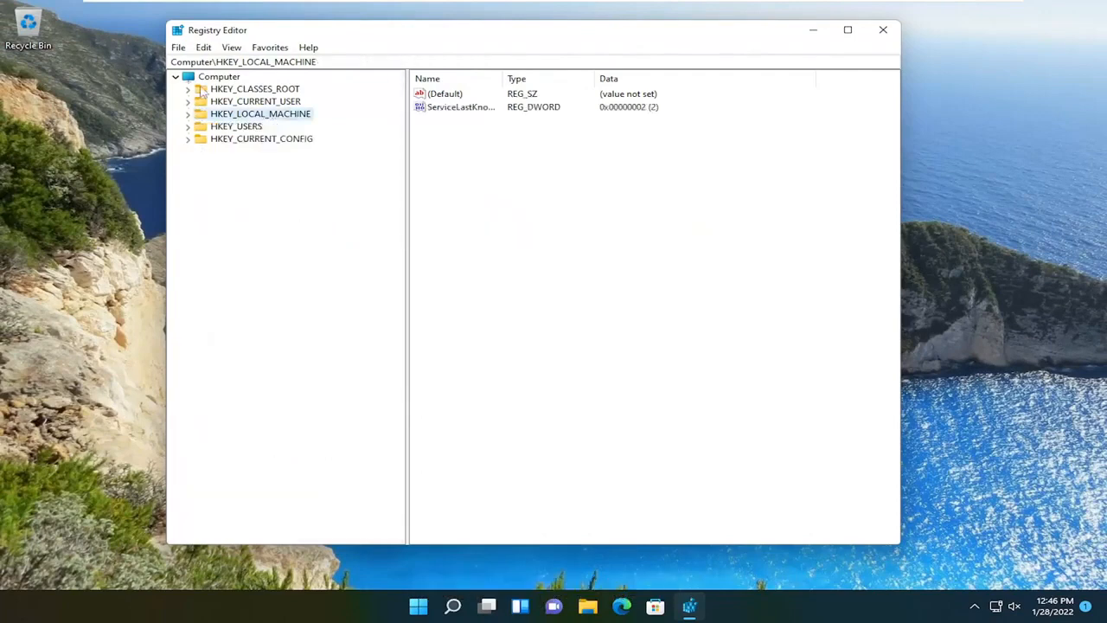
click(219, 76)
drag(395, 24, 465, 32)
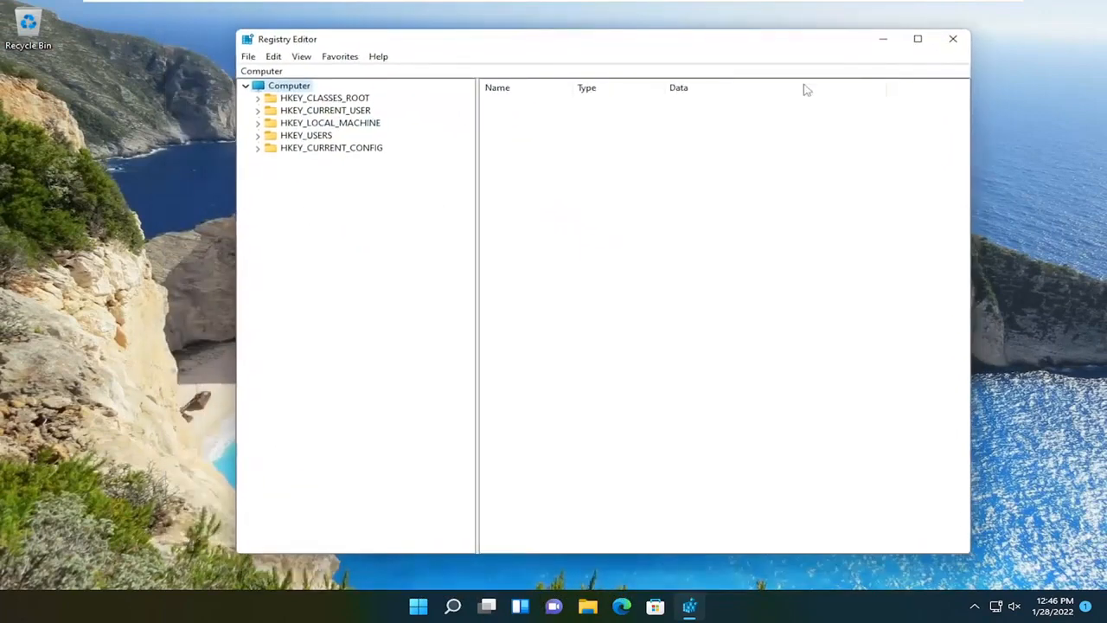
click(954, 39)
Bring up the Start button's quick system menu to restart the PC.
right_click(435, 605)
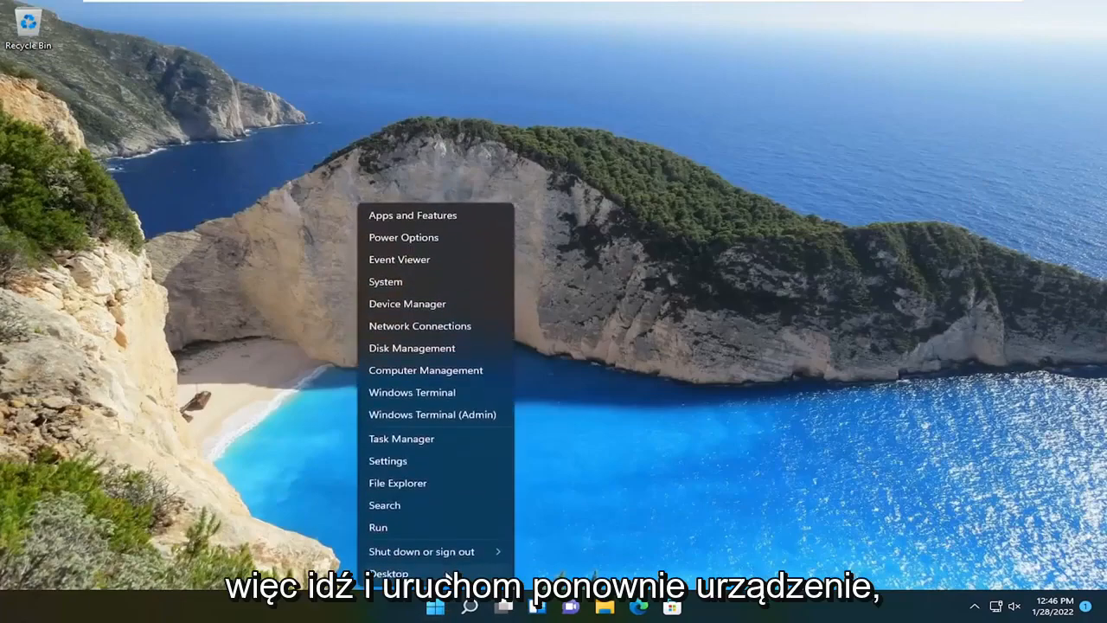